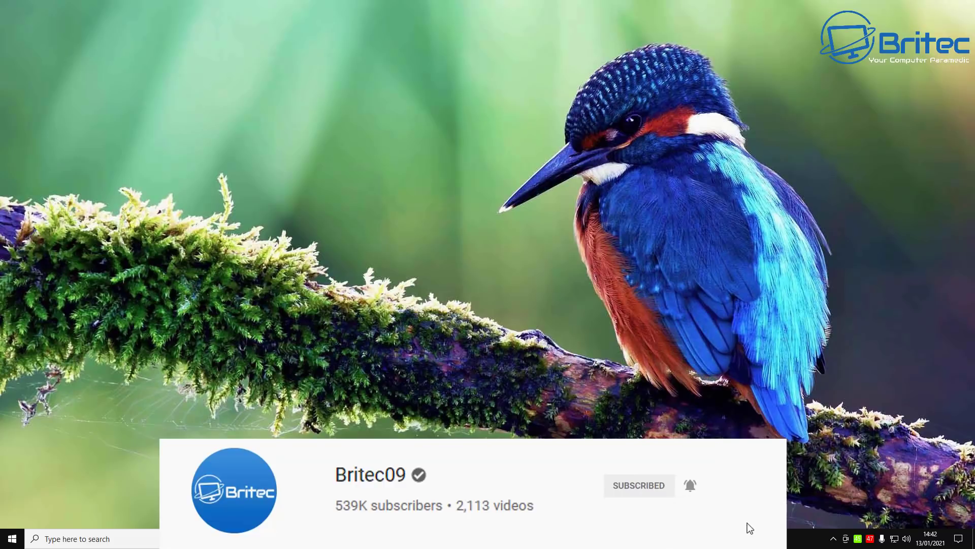
# Step: Browse This PC and Local Disk (C:) in File Explorer, then close the window
pyautogui.click(212, 540)
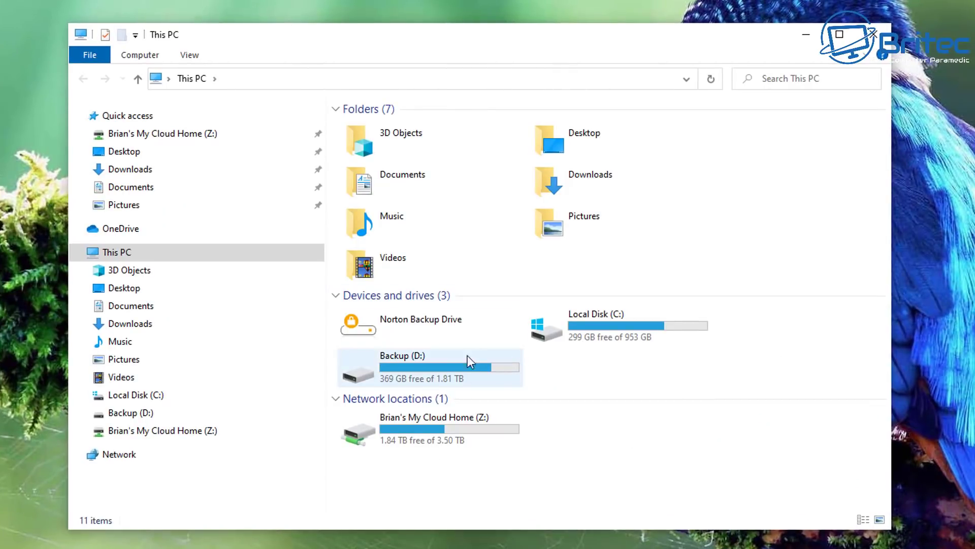
pyautogui.moveTo(461, 364)
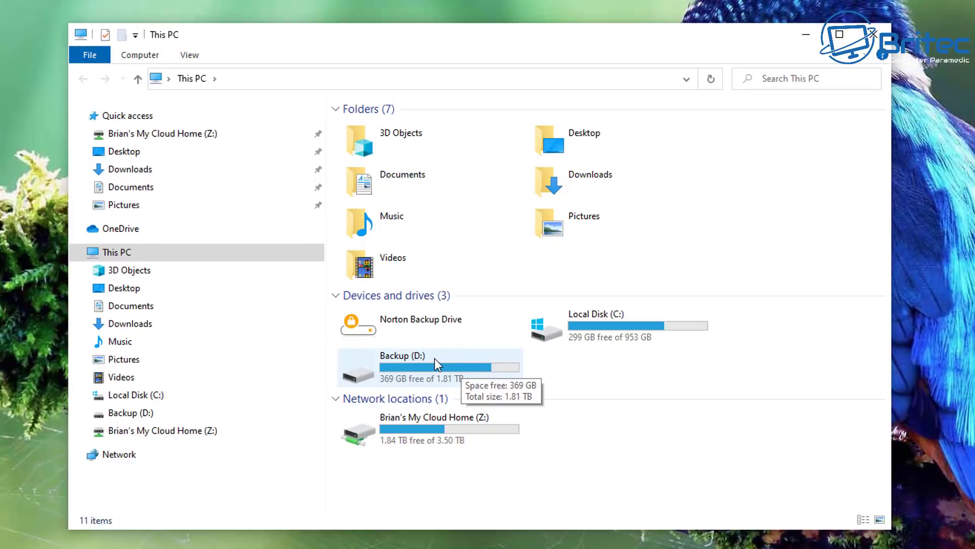
pyautogui.doubleClick(569, 330)
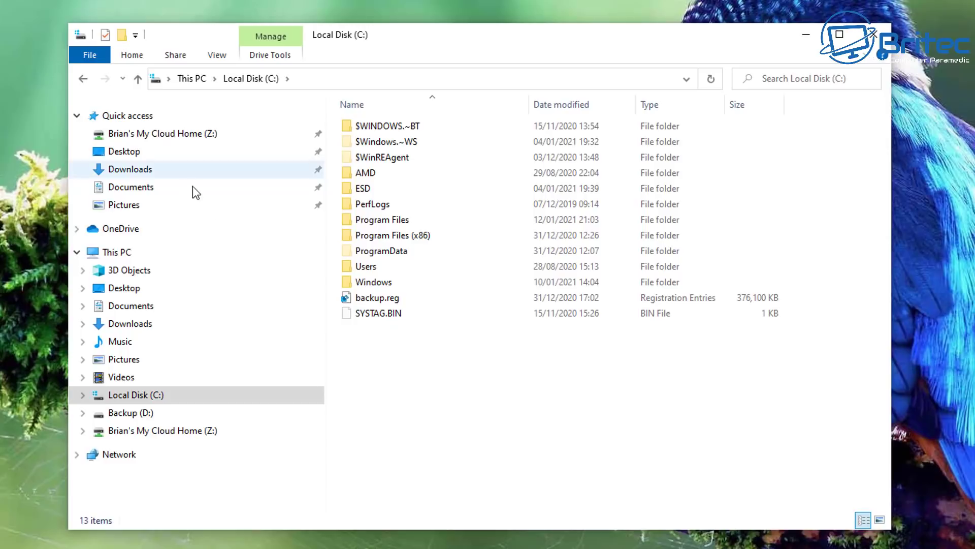
pyautogui.click(77, 80)
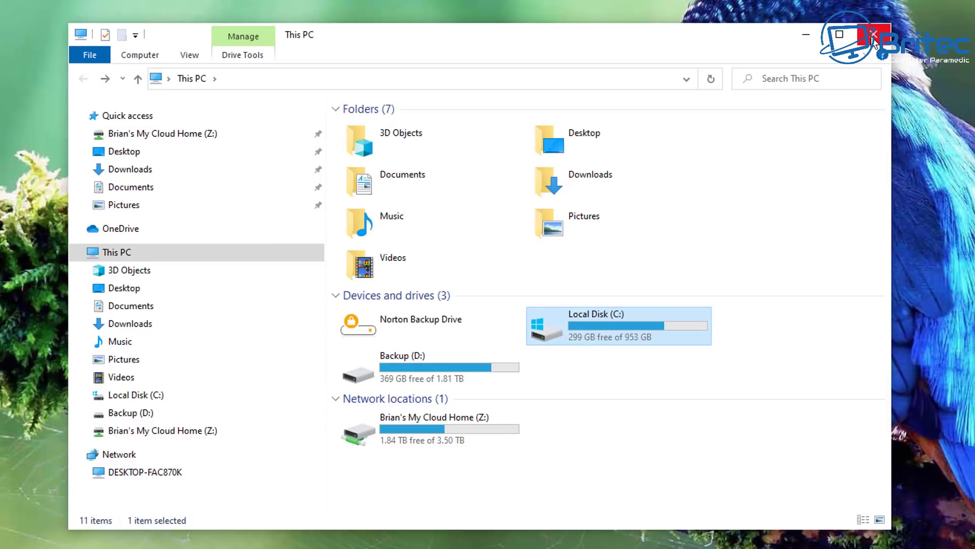
pyautogui.click(873, 40)
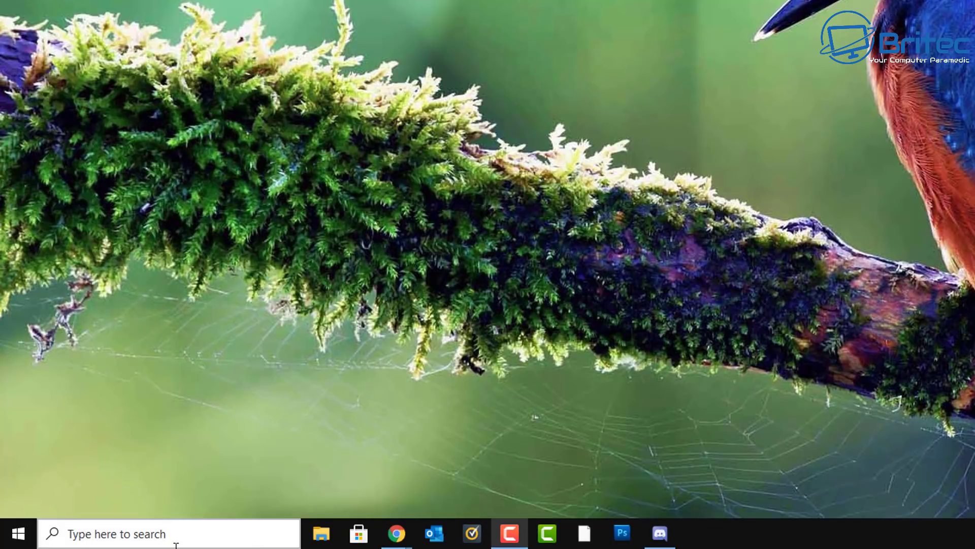
# Step: Search Windows for gpedit and launch the Local Group Policy Editor
pyautogui.click(106, 539)
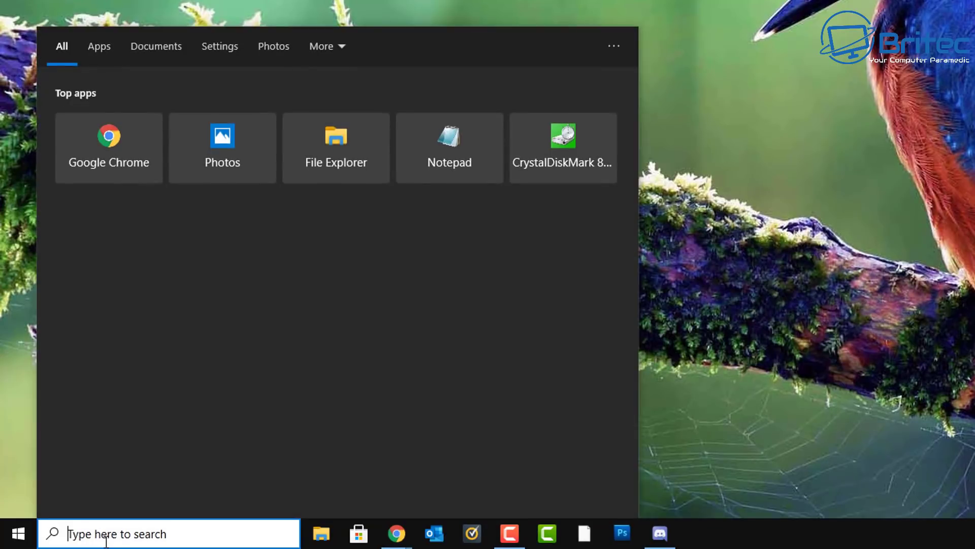
pyautogui.write('gpedit')
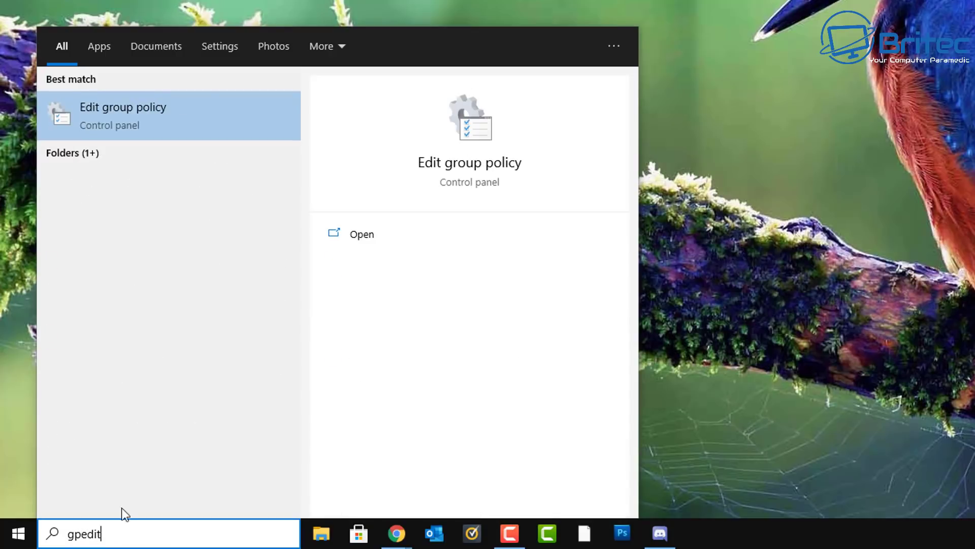
pyautogui.click(155, 114)
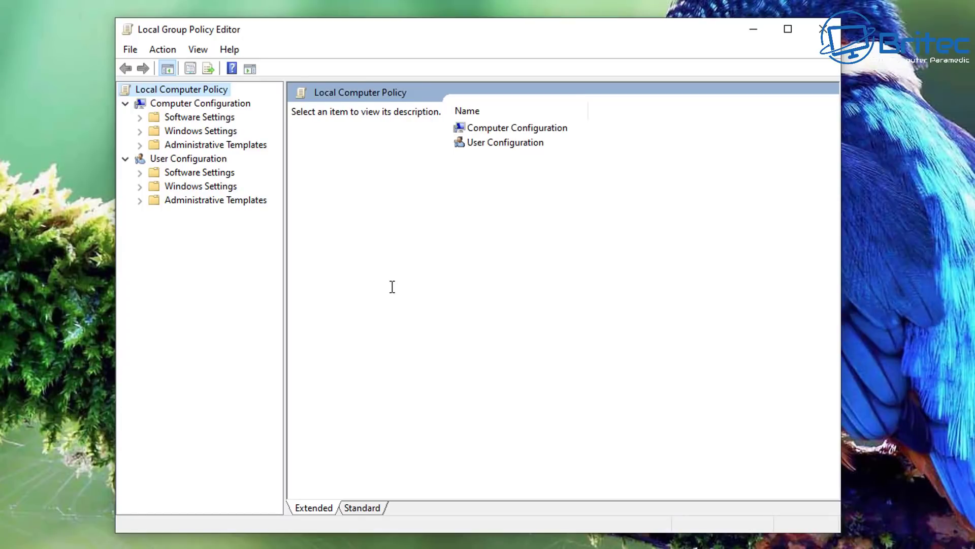
# Step: Navigate to User Configuration > Administrative Templates > Windows Components > File Explorer, widening the tree pane
pyautogui.click(190, 159)
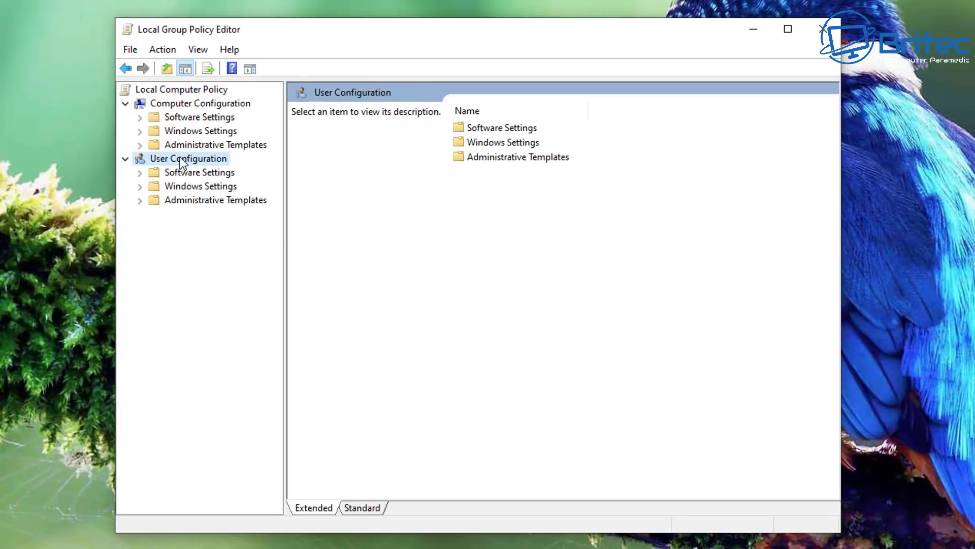
pyautogui.click(197, 203)
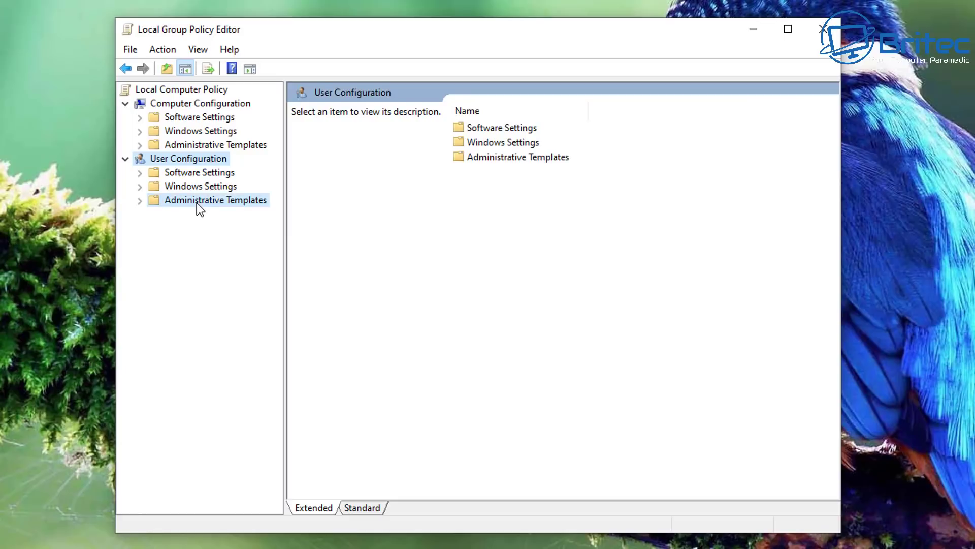
pyautogui.click(140, 202)
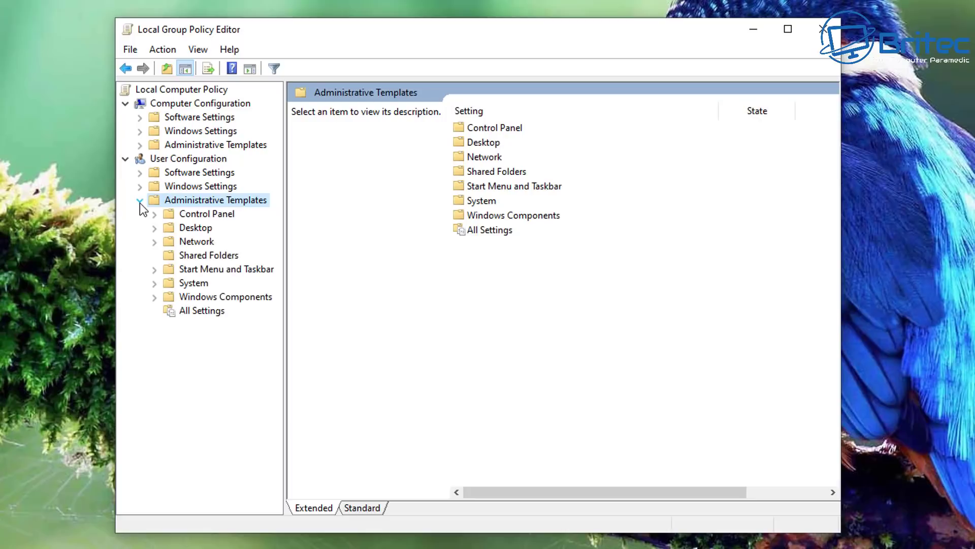
pyautogui.click(226, 298)
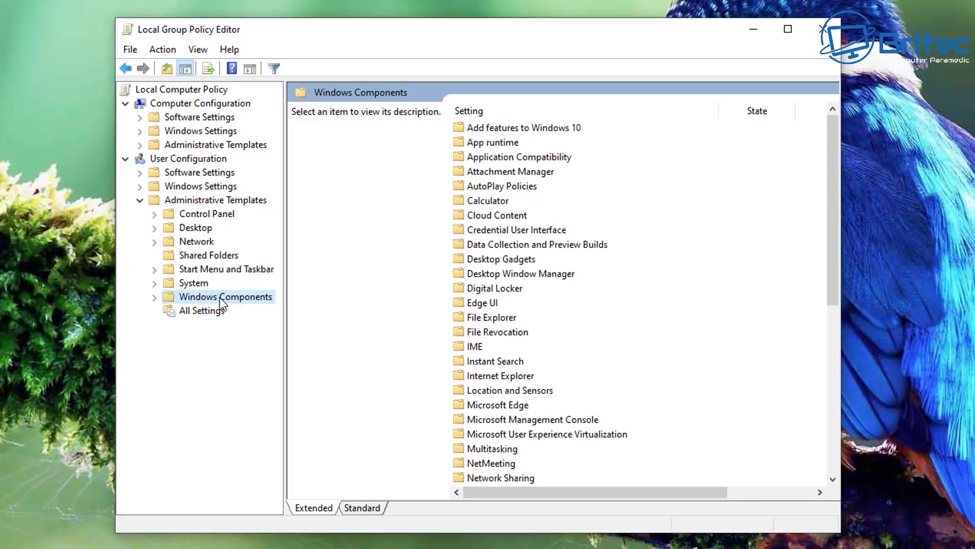
pyautogui.click(155, 297)
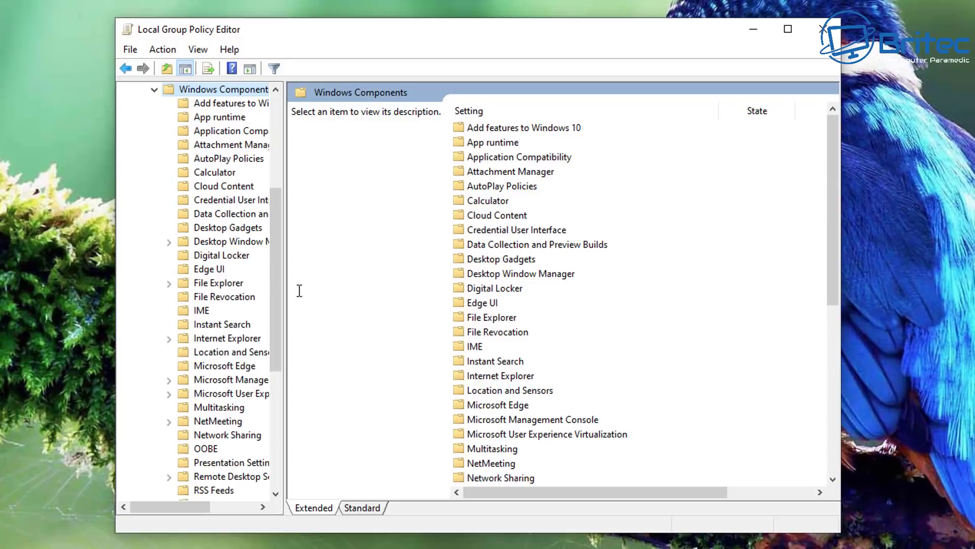
pyautogui.moveTo(286, 299); pyautogui.dragTo(393, 297)
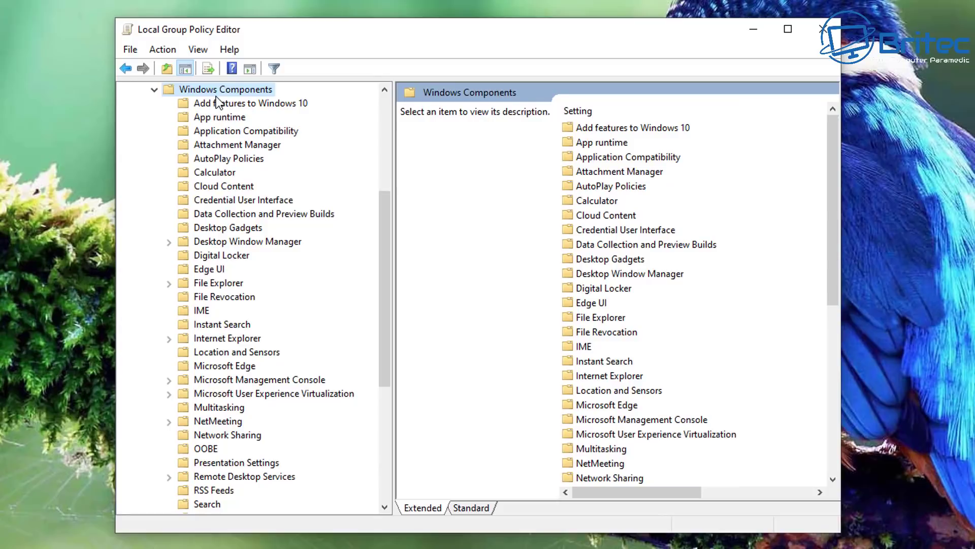
pyautogui.click(224, 283)
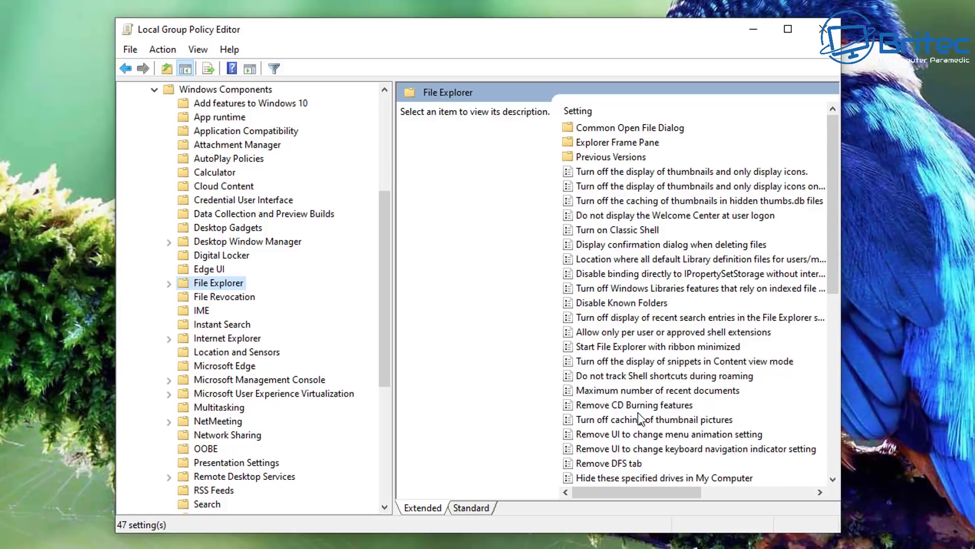
# Step: Select Prevent access to drives from My Computer and open its settings
pyautogui.scroll(-5, 641, 419)
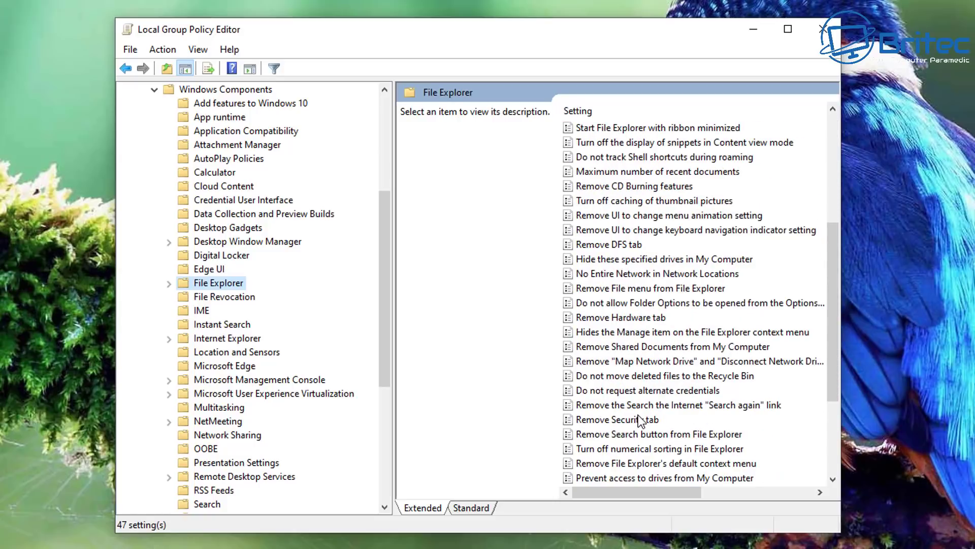
pyautogui.scroll(-2, 642, 420)
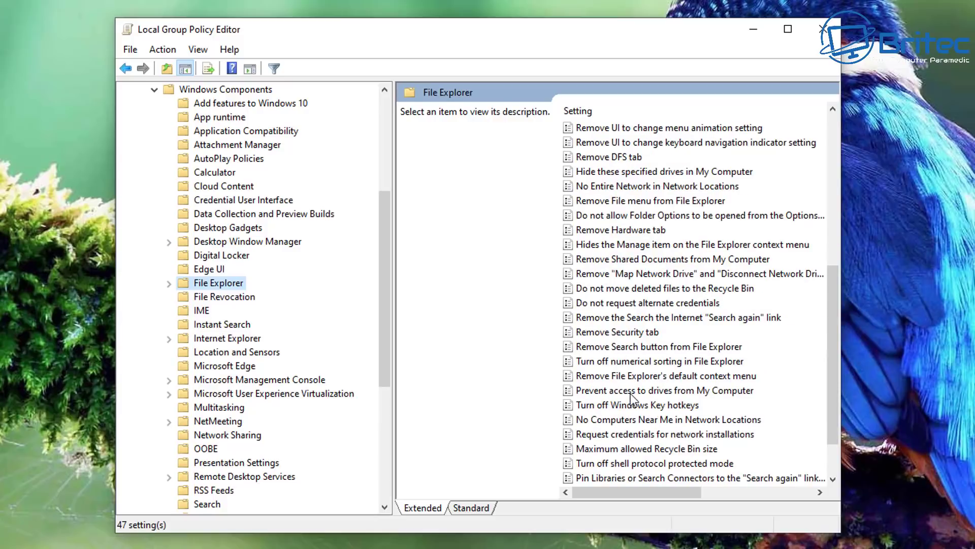
pyautogui.click(633, 394)
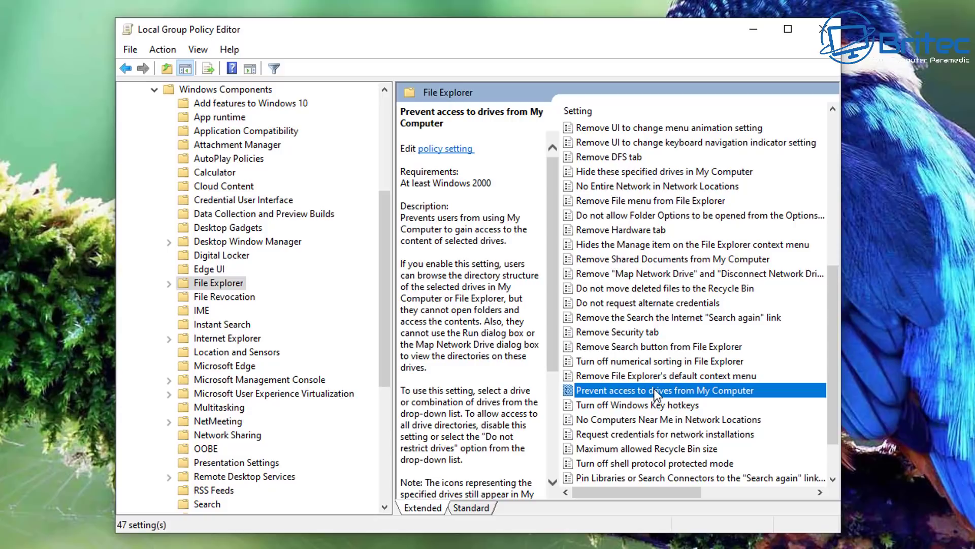
pyautogui.doubleClick(654, 389)
# Step: Enable Prevent access to drives from My Computer with 'Restrict D drive only', save, and minimize the editor
pyautogui.moveTo(227, 31); pyautogui.dragTo(572, 63)
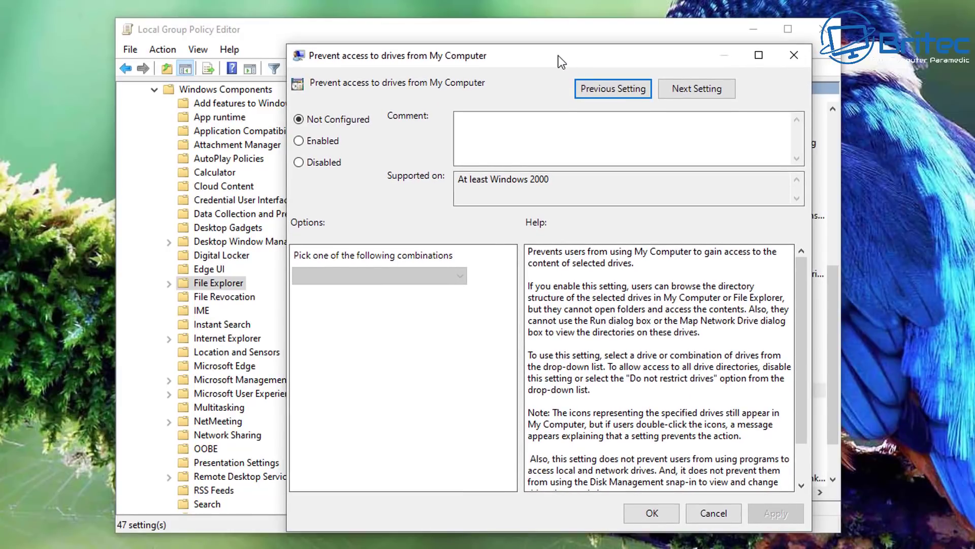
pyautogui.click(313, 141)
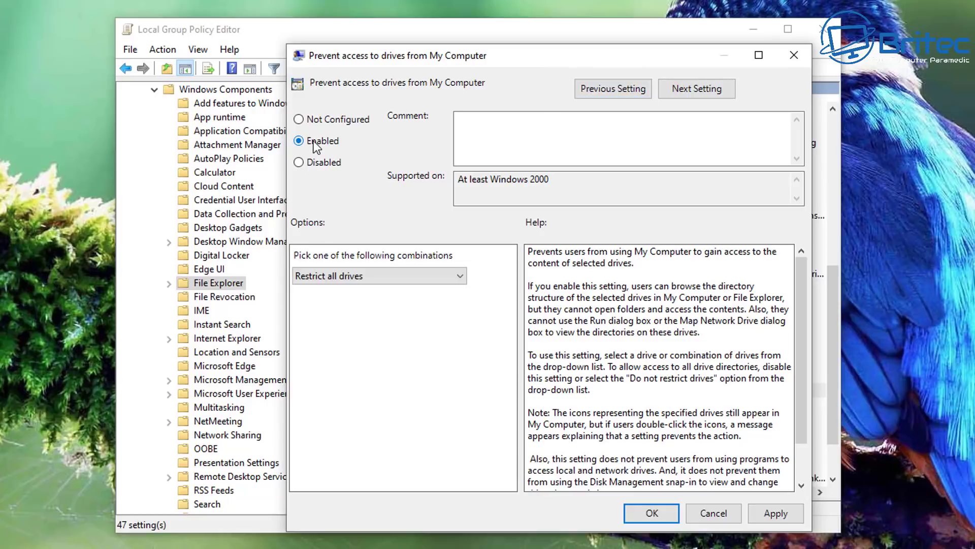
pyautogui.click(431, 272)
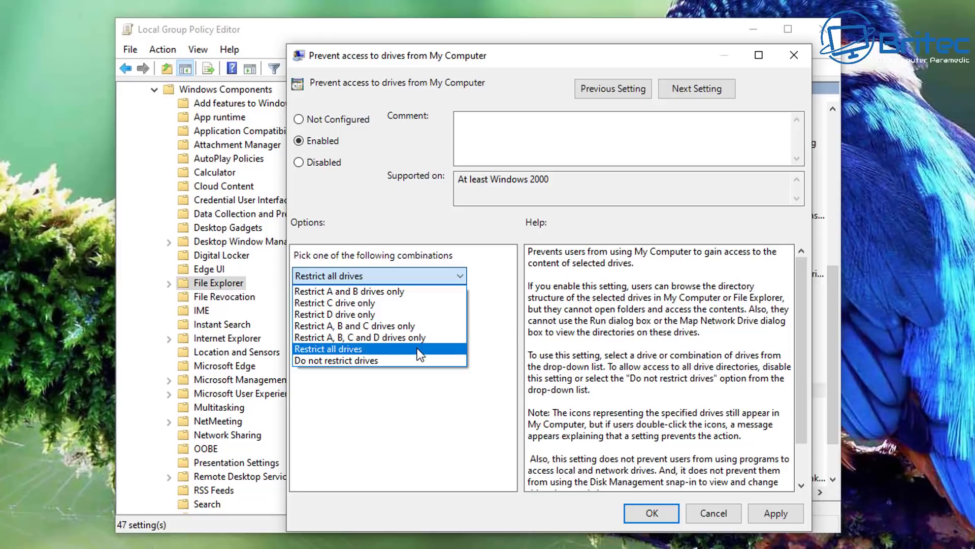
pyautogui.click(370, 314)
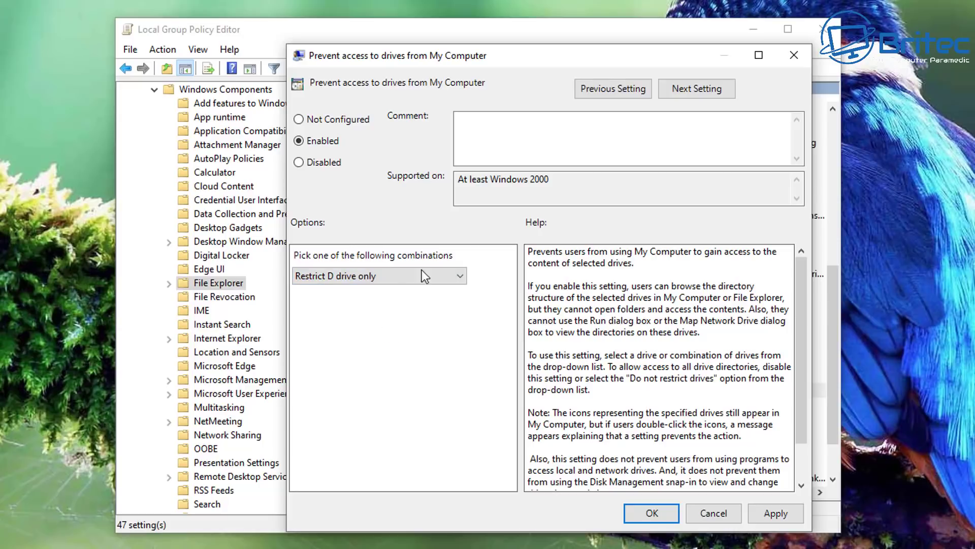
pyautogui.click(776, 513)
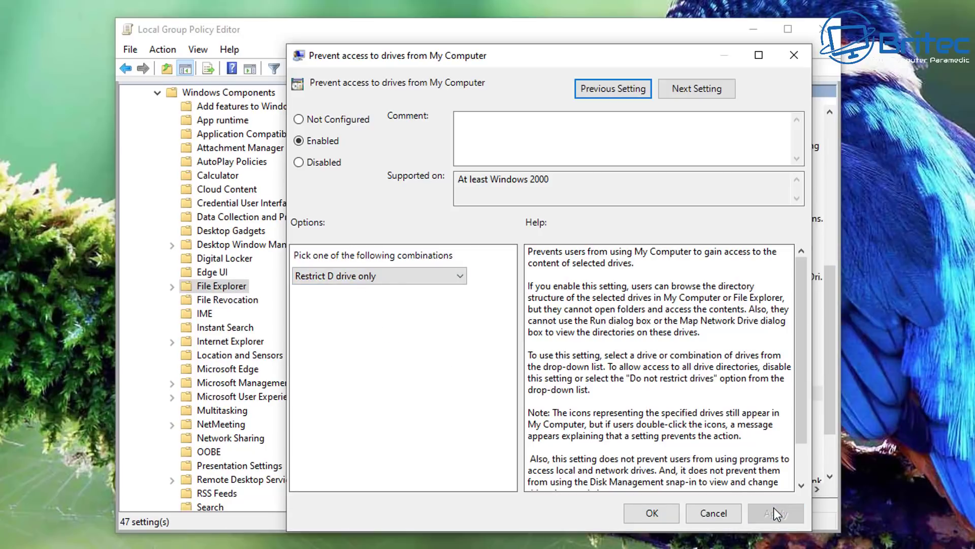
pyautogui.click(652, 513)
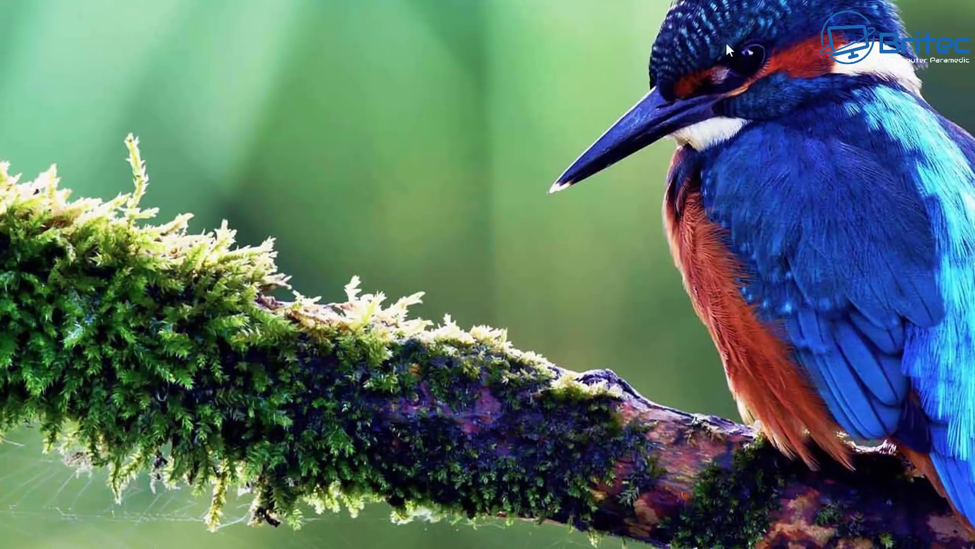
pyautogui.click(756, 30)
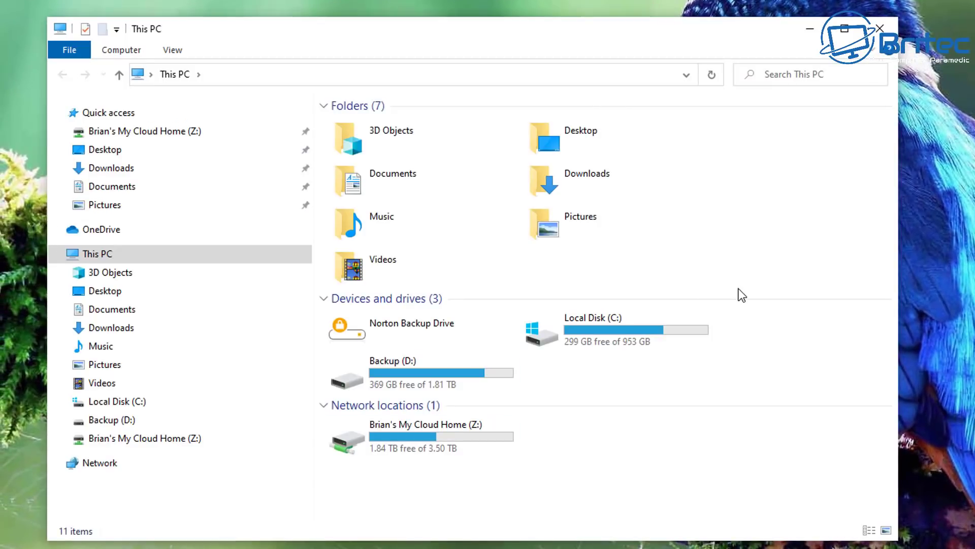
# Step: Try opening Backup (D:) twice, dismissing each Restrictions error, then minimize This PC
pyautogui.doubleClick(386, 367)
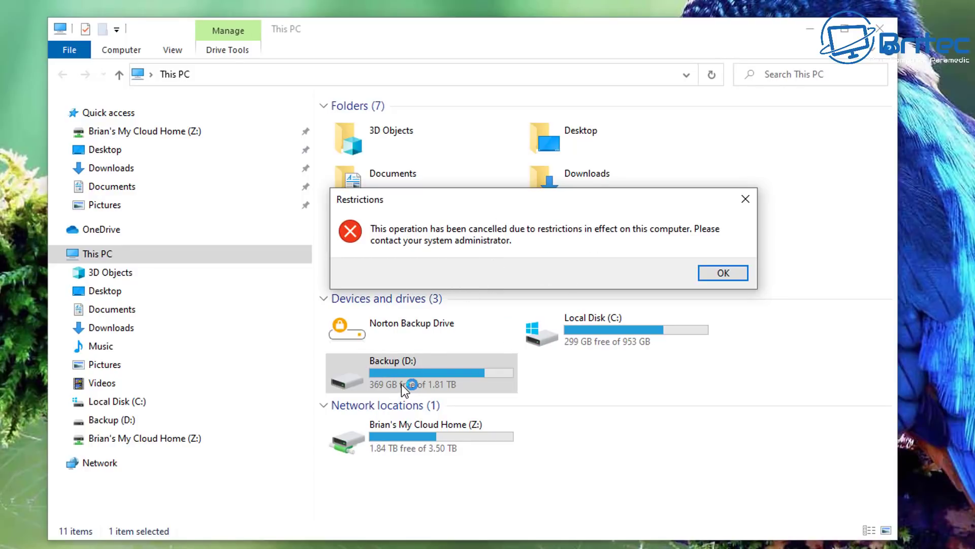
pyautogui.click(721, 274)
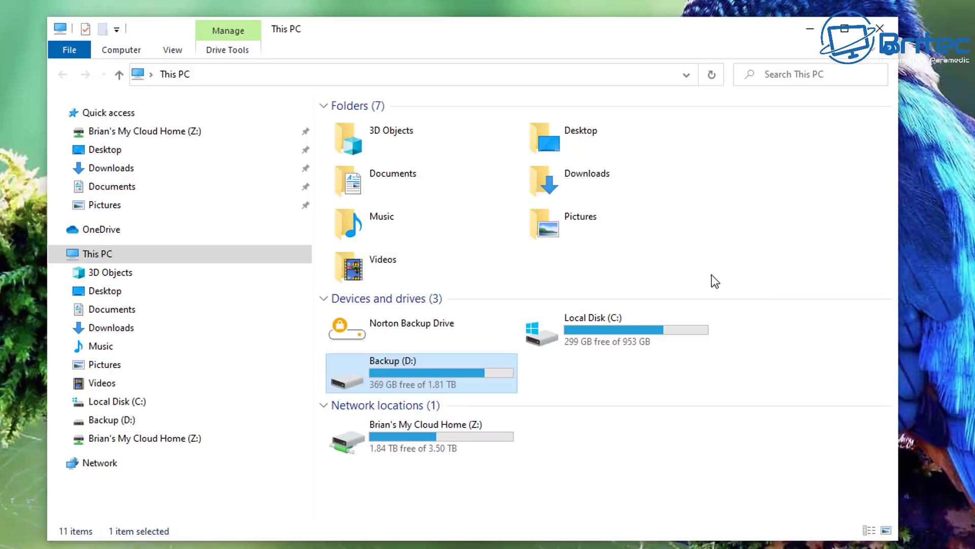
pyautogui.doubleClick(415, 374)
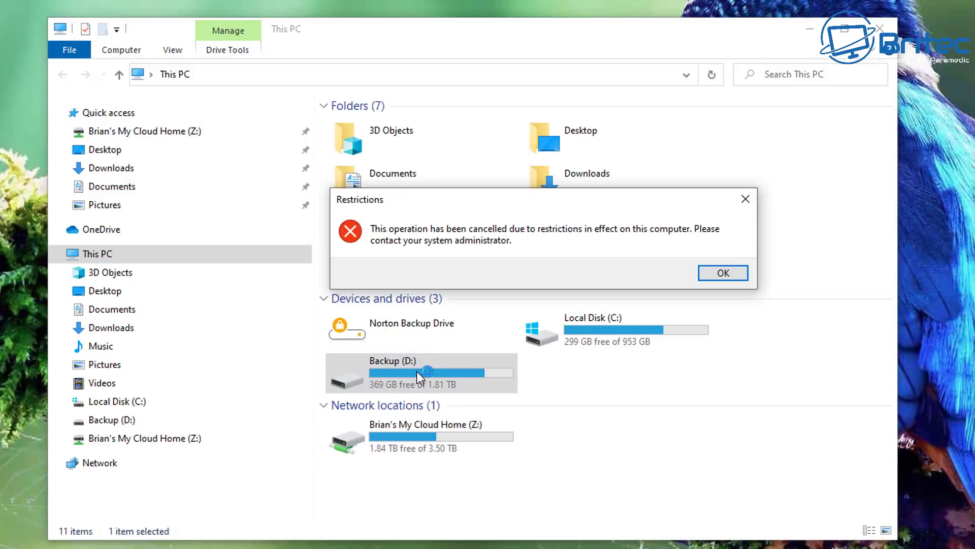
pyautogui.click(722, 275)
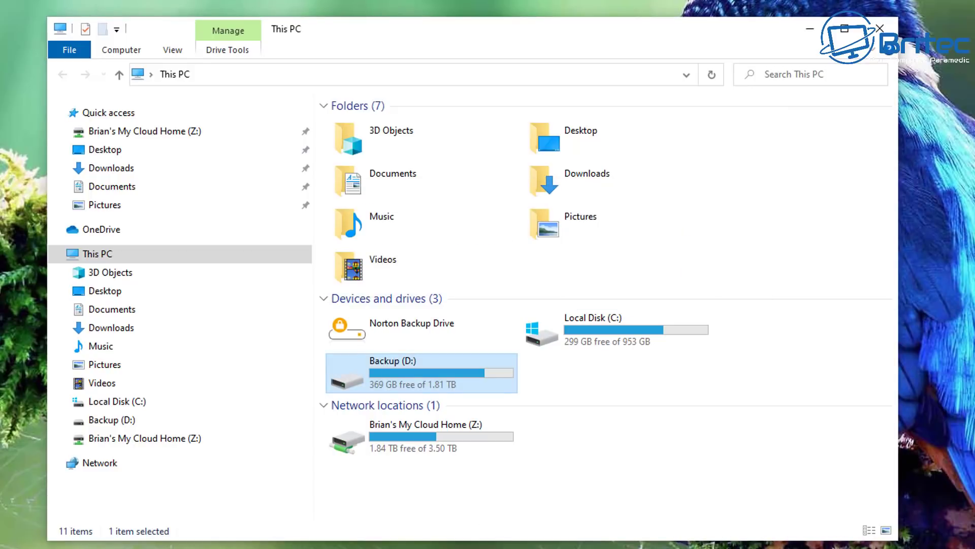
pyautogui.click(810, 28)
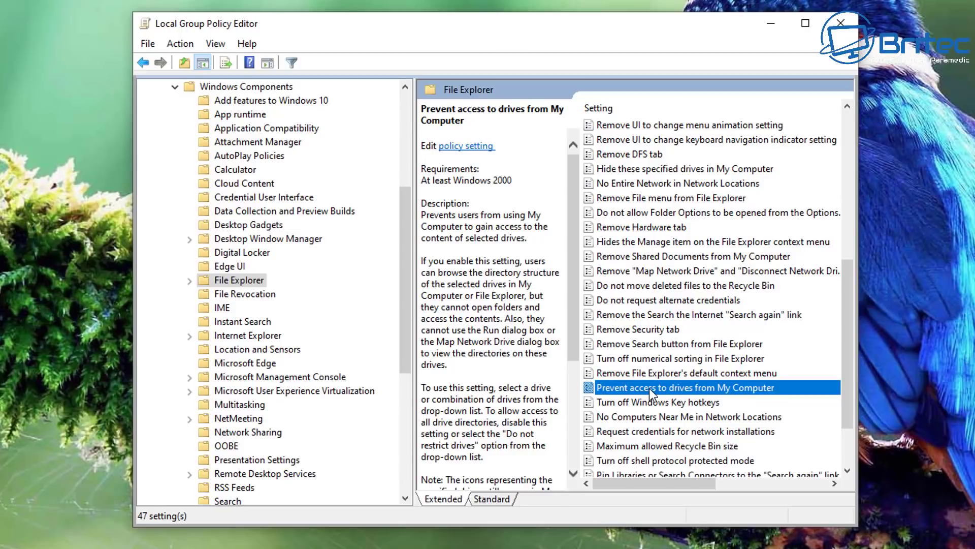
# Step: Change the drive-access policy to 'Restrict A, B, C and D drives only', save it, and minimize the editor
pyautogui.doubleClick(649, 388)
pyautogui.moveTo(305, 26); pyautogui.dragTo(630, 44)
pyautogui.click(485, 269)
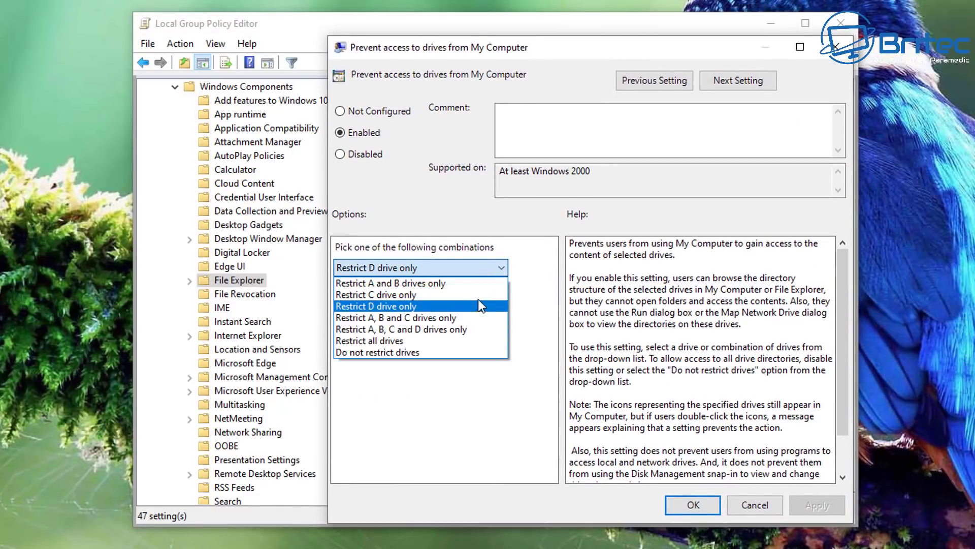
pyautogui.click(413, 332)
pyautogui.click(815, 507)
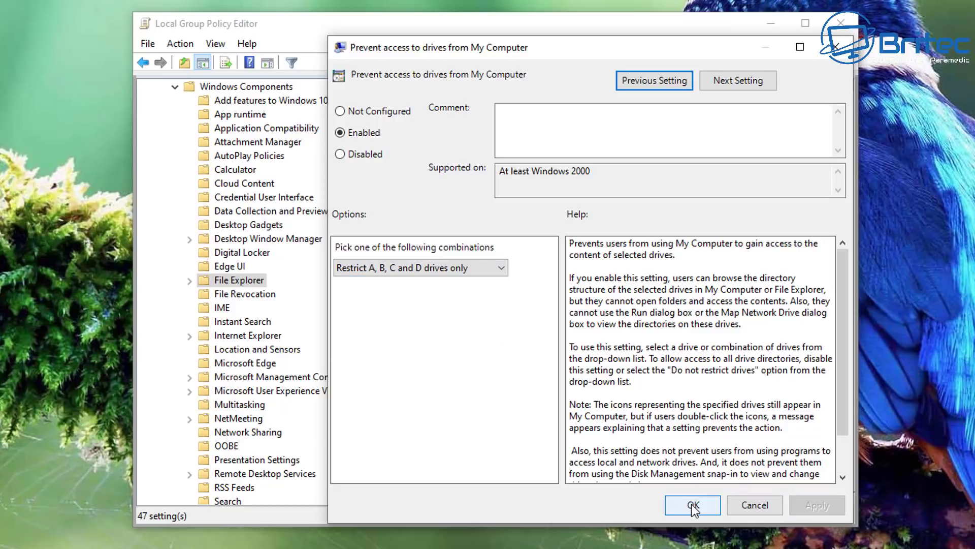
pyautogui.click(693, 506)
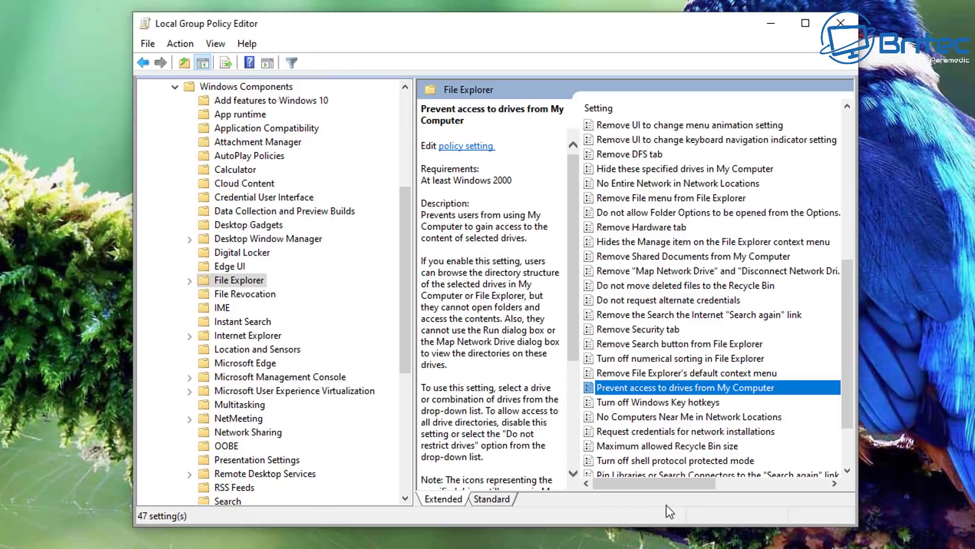
pyautogui.click(771, 26)
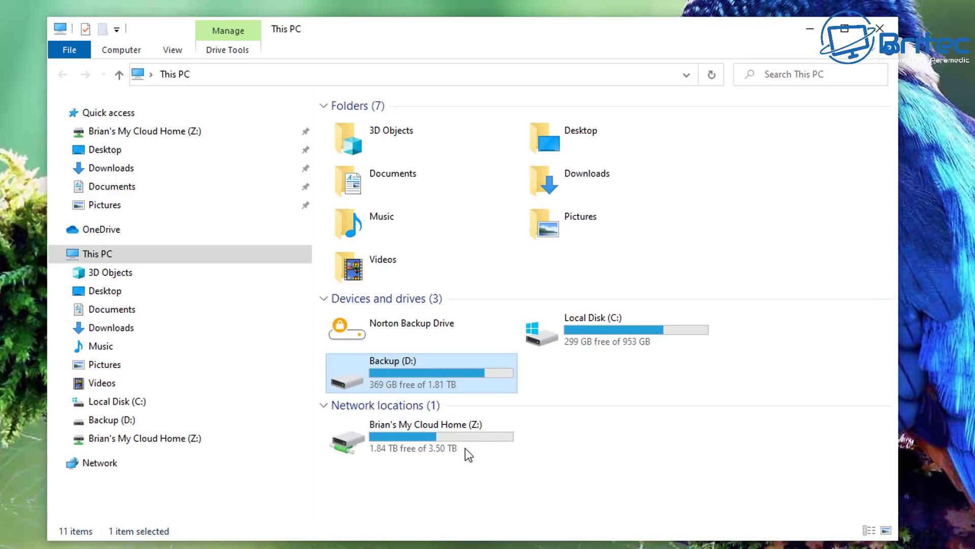
pyautogui.doubleClick(436, 367)
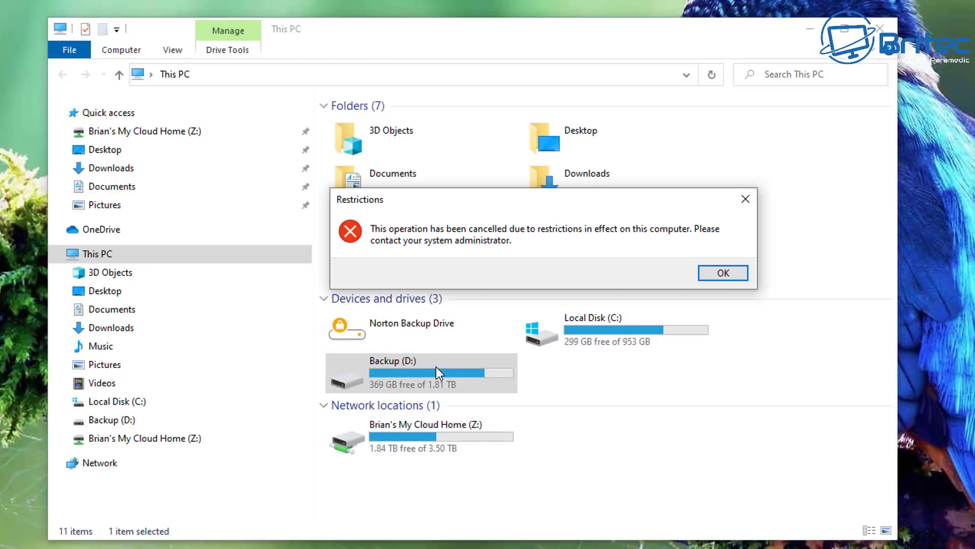
pyautogui.click(743, 275)
pyautogui.doubleClick(612, 325)
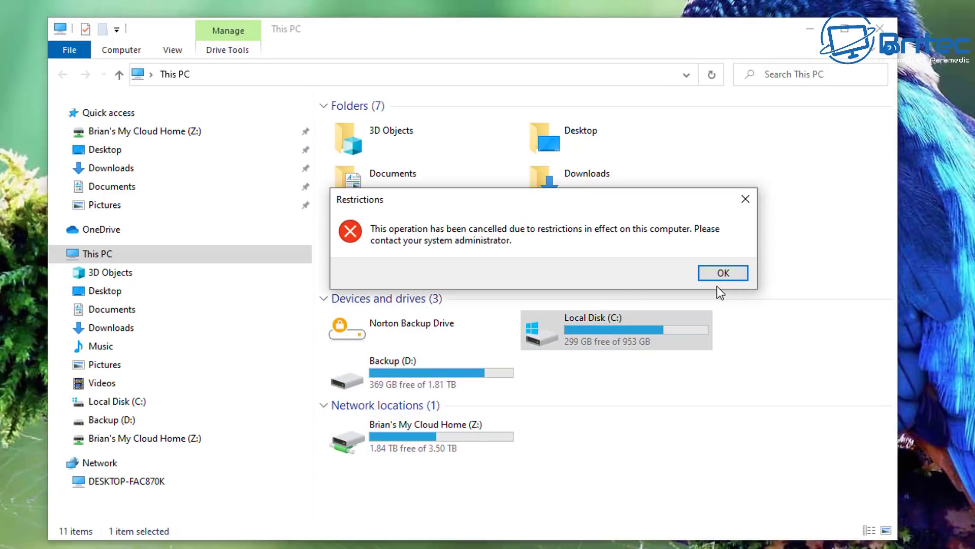
pyautogui.click(723, 273)
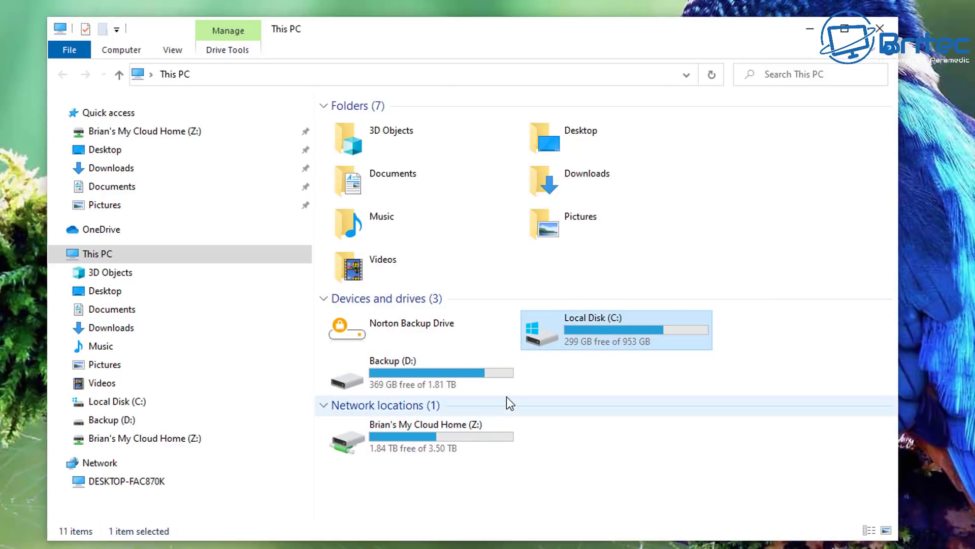
pyautogui.click(476, 431)
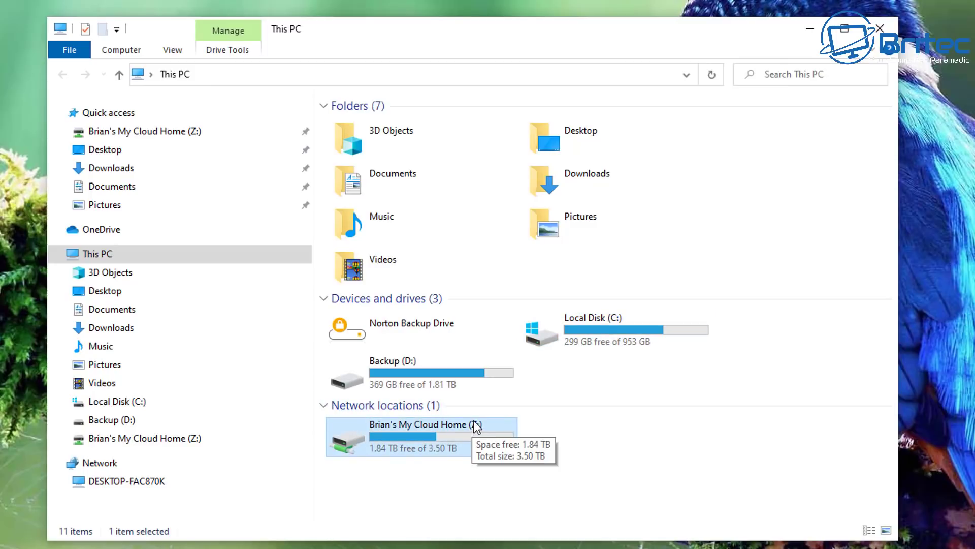
pyautogui.click(110, 405)
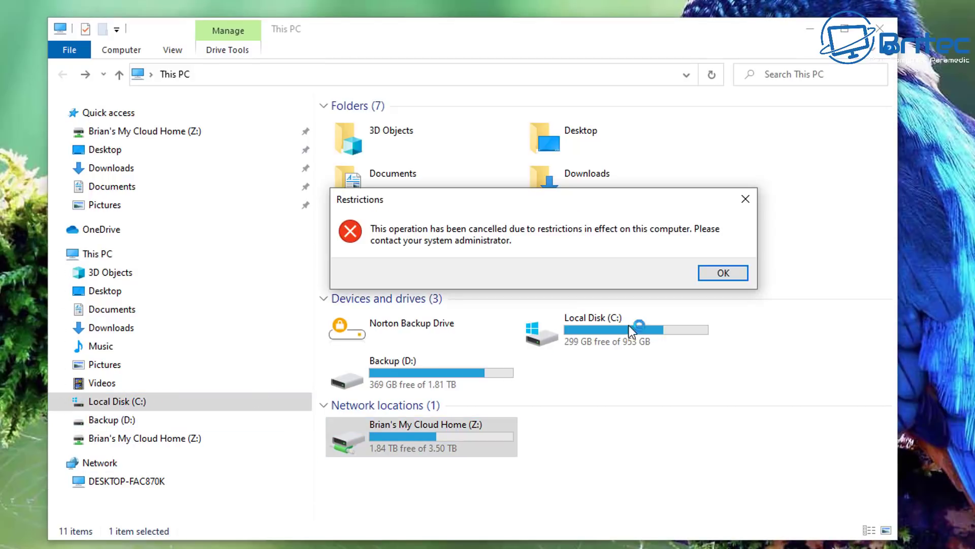
pyautogui.click(719, 277)
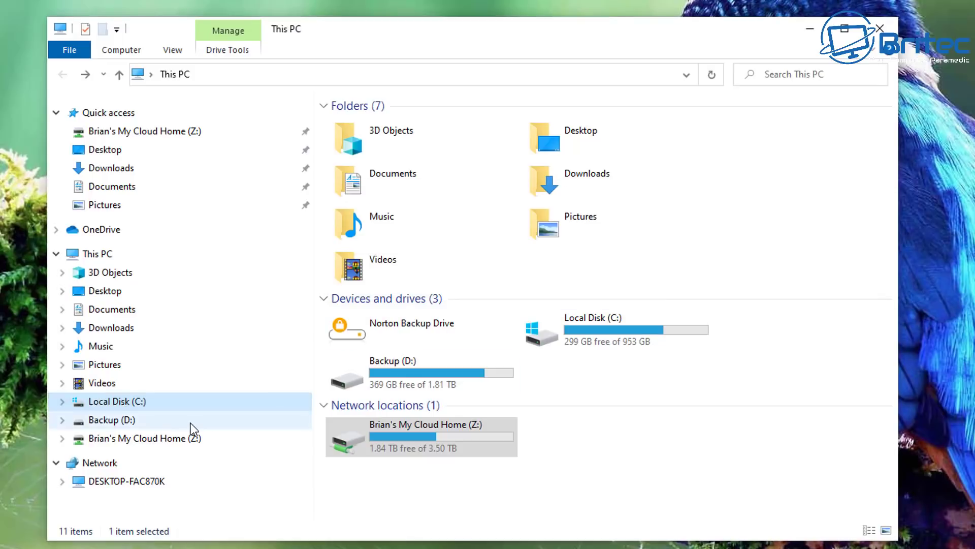
pyautogui.click(128, 421)
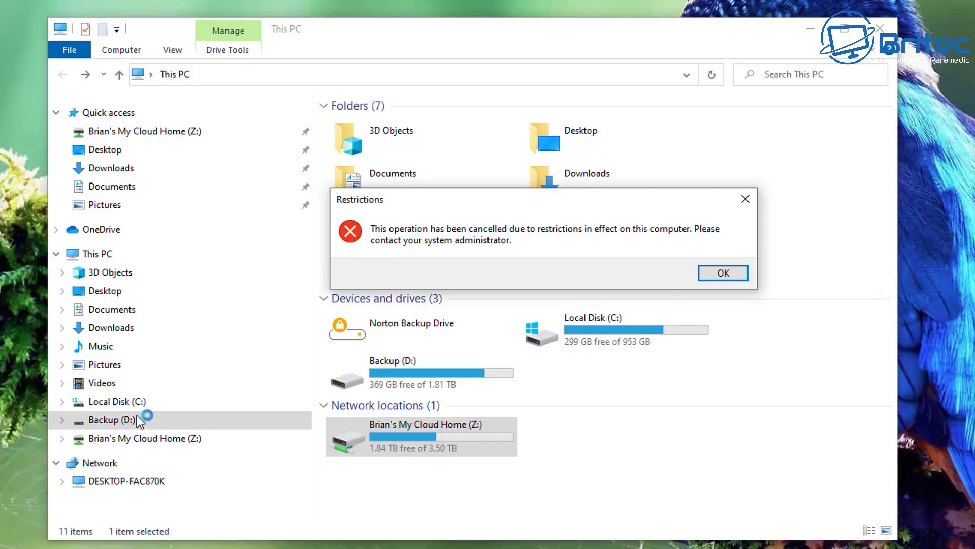
pyautogui.click(729, 271)
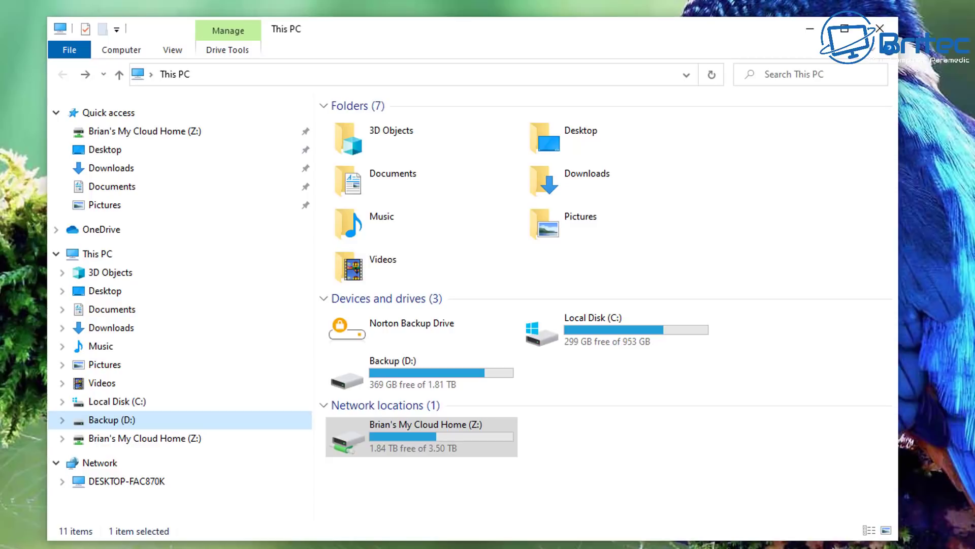
pyautogui.click(141, 76)
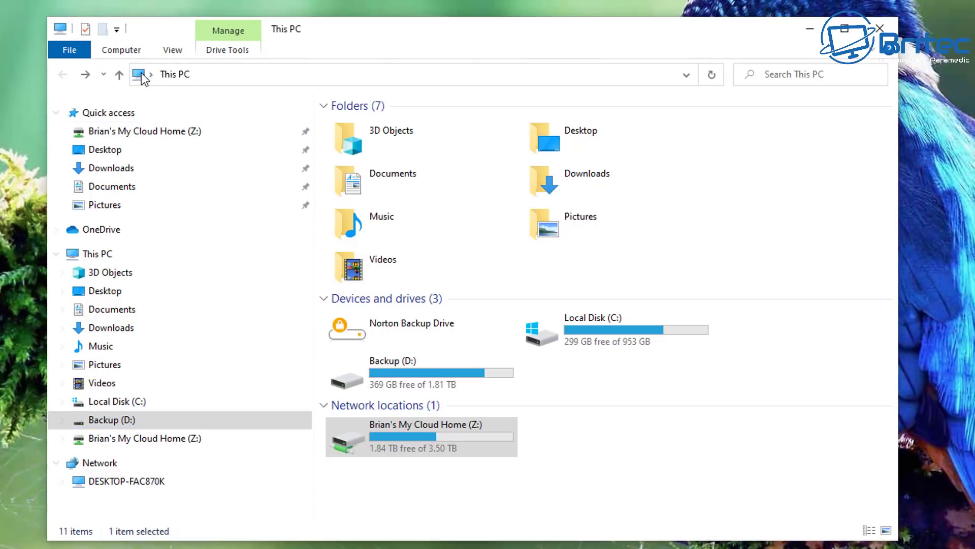
pyautogui.click(195, 72)
pyautogui.click(140, 72)
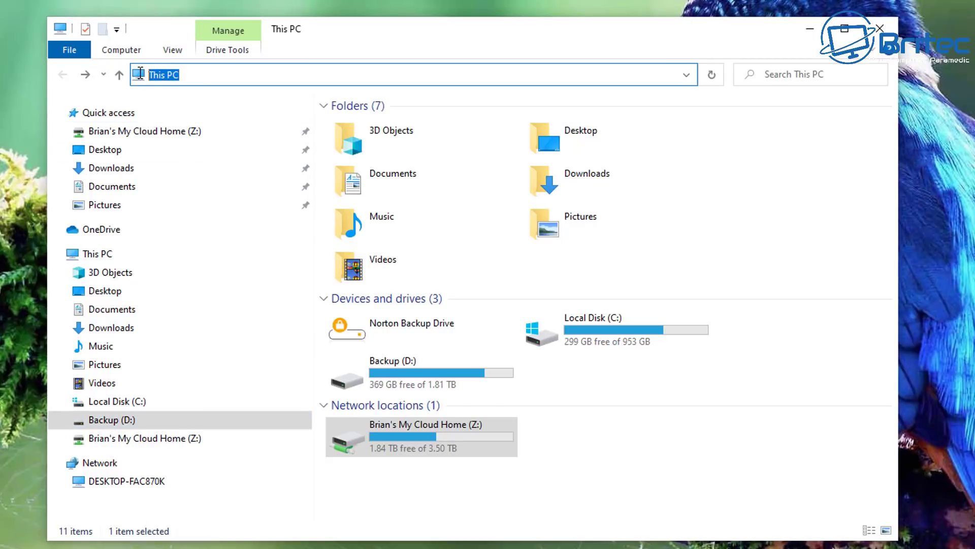
pyautogui.write('c:\\')
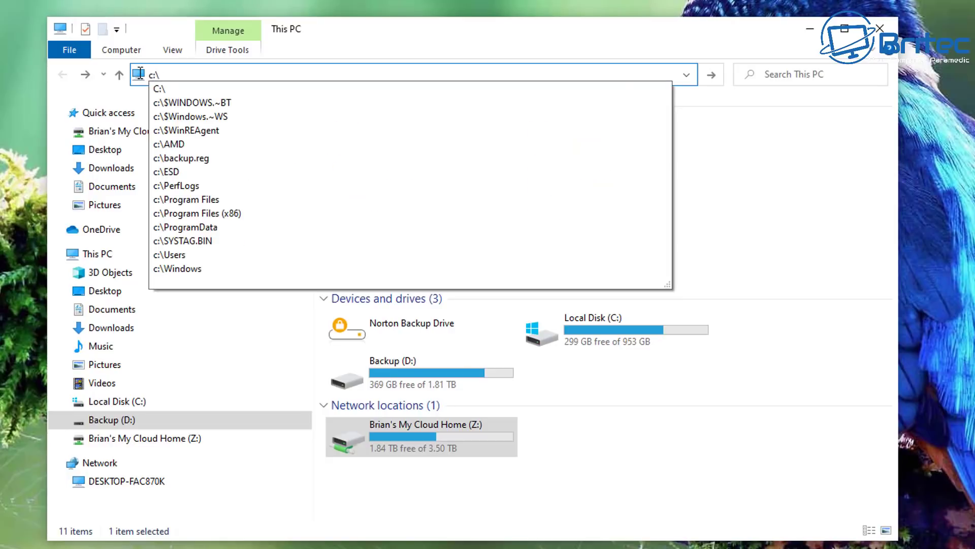
pyautogui.press('Return')
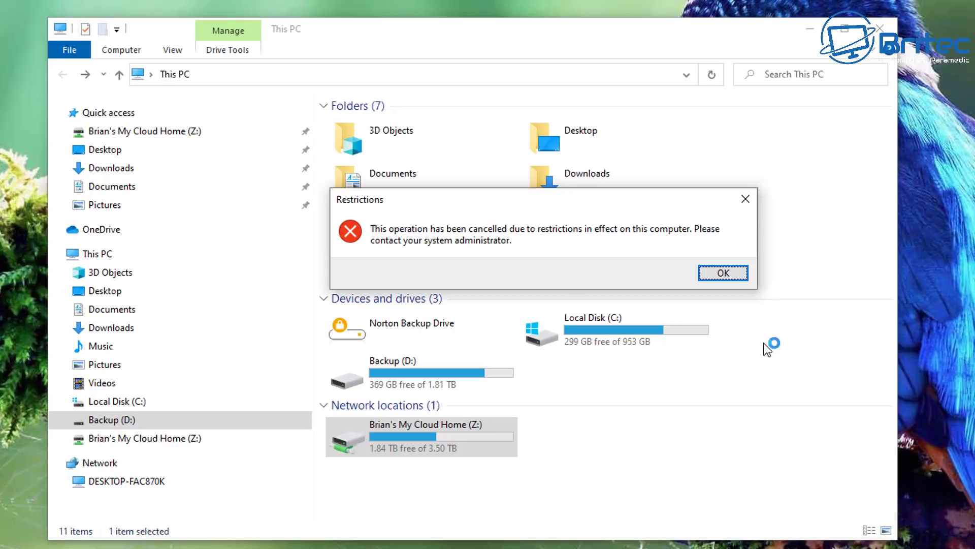
pyautogui.click(722, 275)
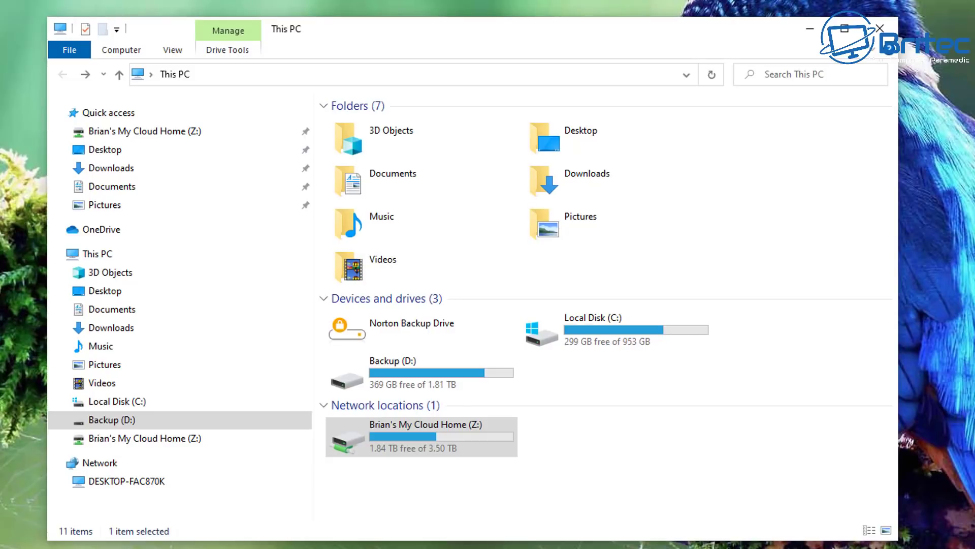
# Step: Reset Prevent access to drives from My Computer to Not Configured, save it, and select a nearby policy
pyautogui.click(810, 30)
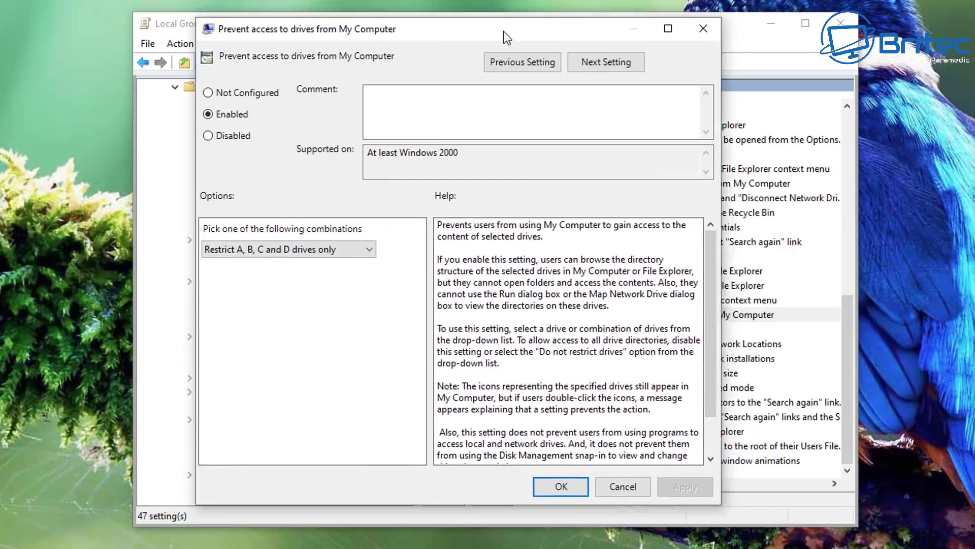
pyautogui.moveTo(504, 31); pyautogui.dragTo(540, 37)
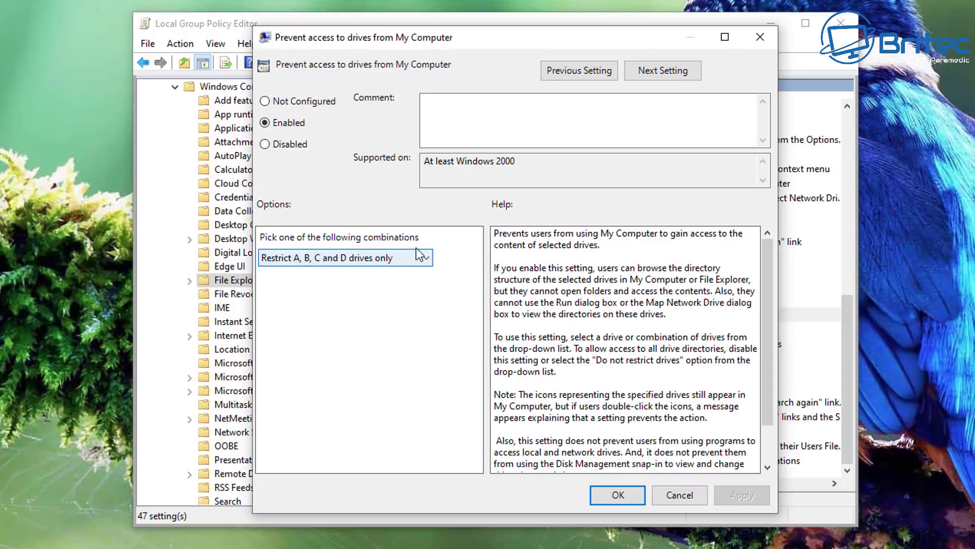
pyautogui.click(287, 101)
pyautogui.click(743, 495)
pyautogui.click(617, 494)
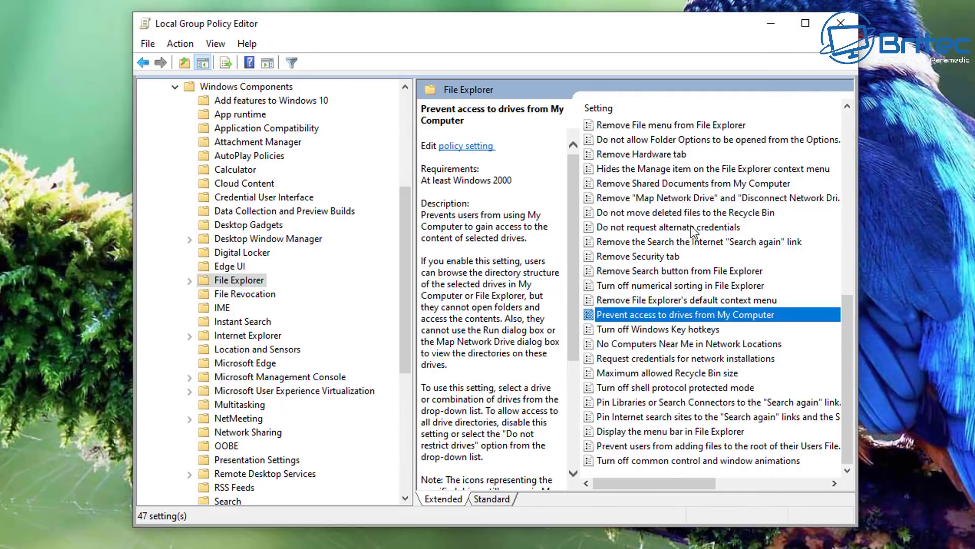
pyautogui.scroll(1, 678, 236)
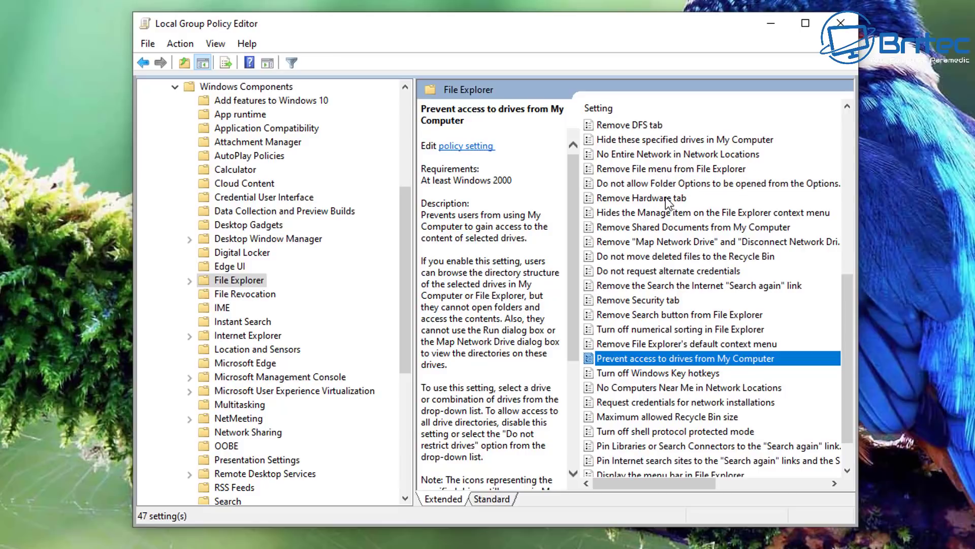
pyautogui.click(680, 131)
# Step: Enable Hide these specified drives in My Computer with 'Restrict D drive only' and save it
pyautogui.click(677, 141)
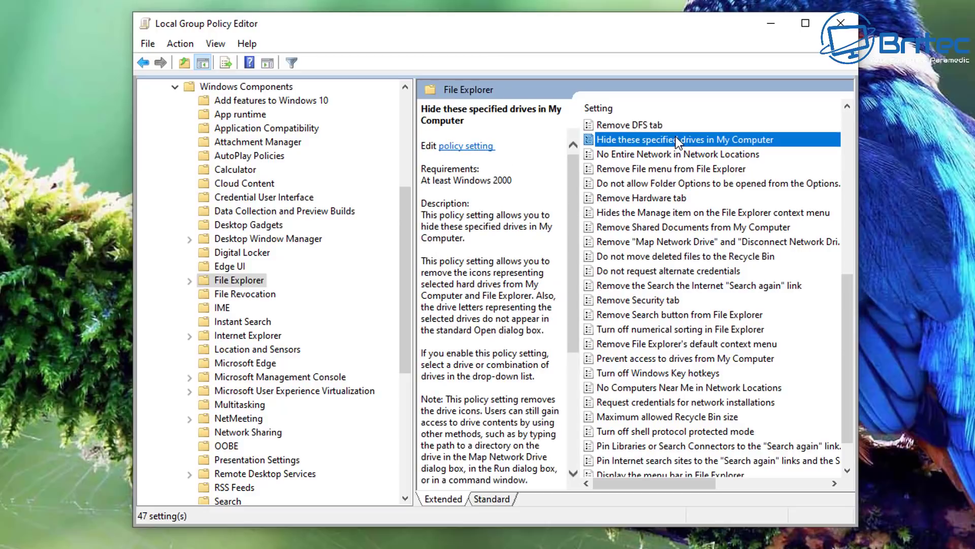
pyautogui.doubleClick(678, 141)
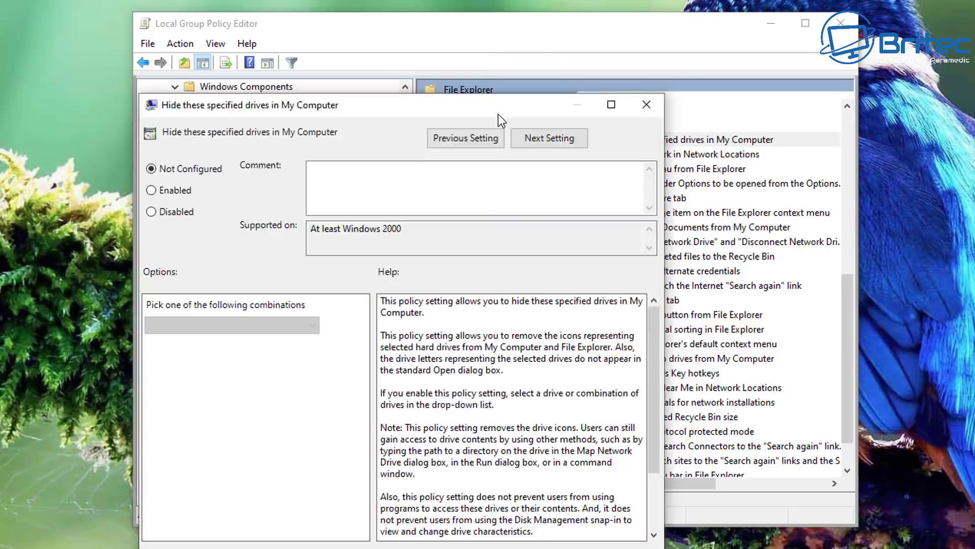
pyautogui.moveTo(498, 113); pyautogui.dragTo(649, 54)
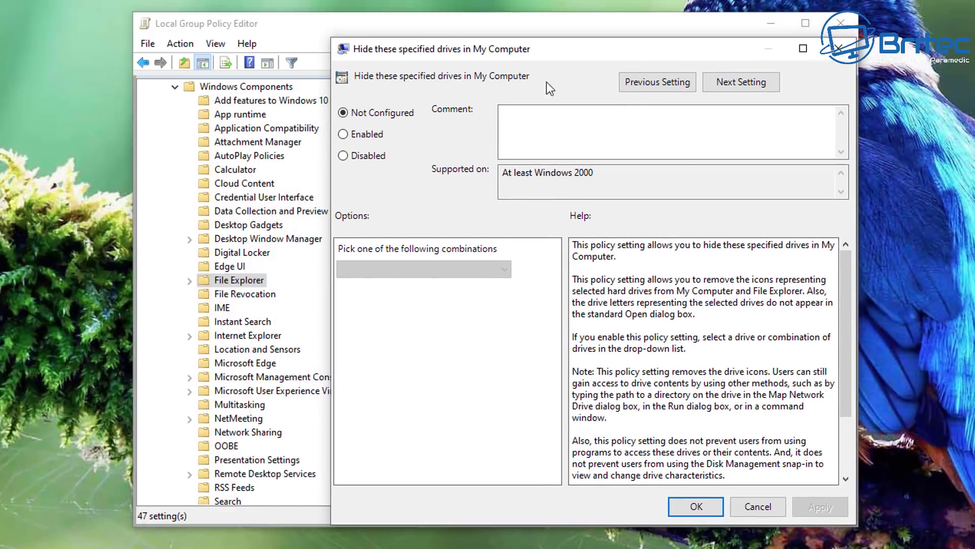
pyautogui.click(343, 134)
pyautogui.click(443, 269)
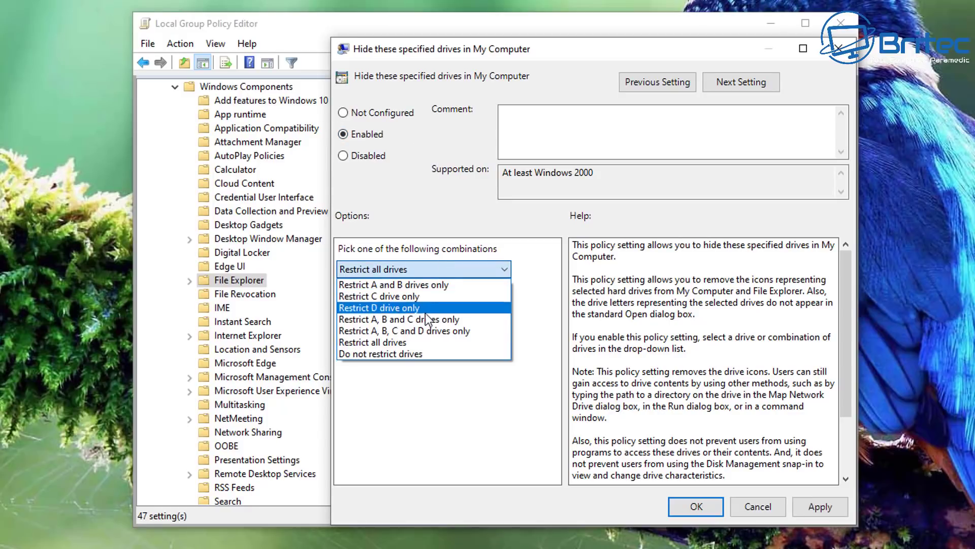
pyautogui.click(425, 308)
pyautogui.click(817, 506)
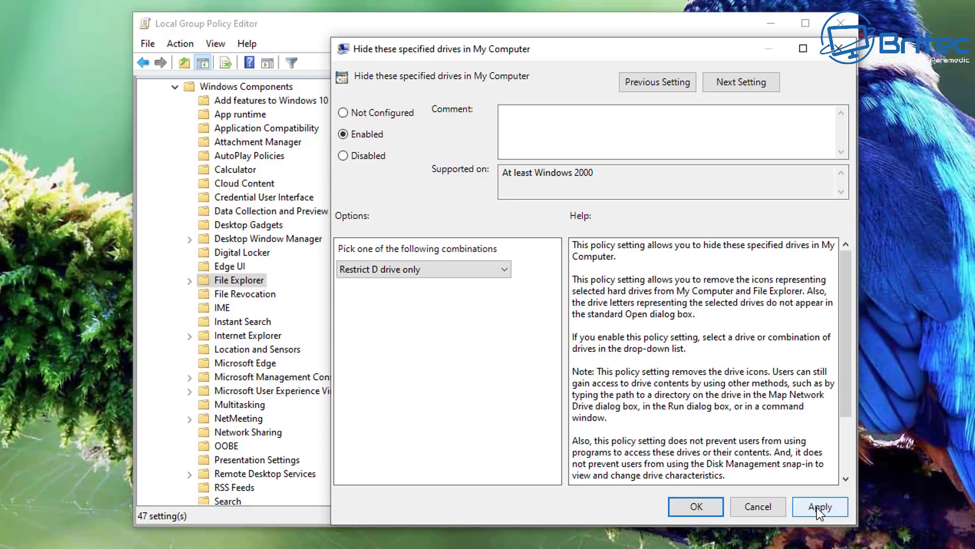
pyautogui.click(695, 506)
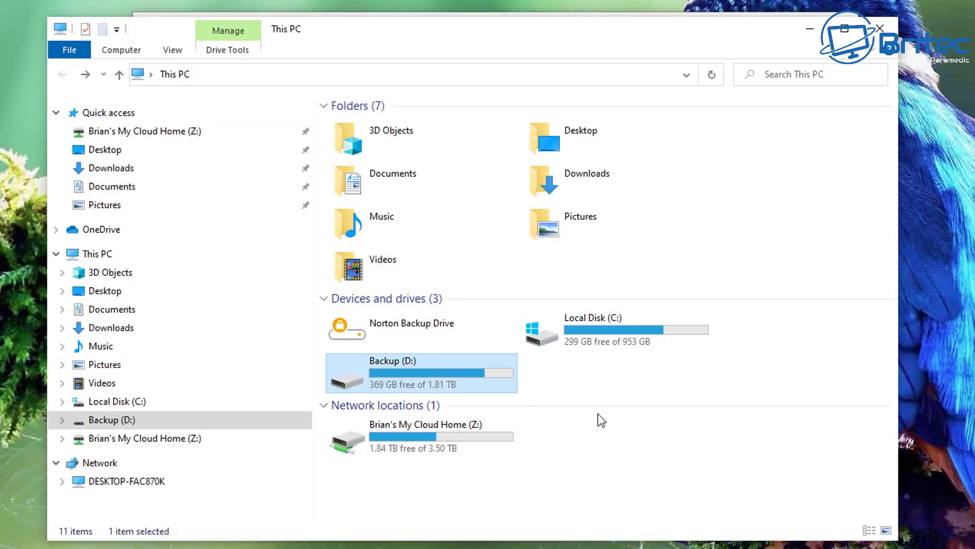
# Step: Refresh This PC to confirm Backup (D:) is hidden, then reopen the Hide these specified drives settings
pyautogui.rightClick(610, 437)
pyautogui.click(667, 505)
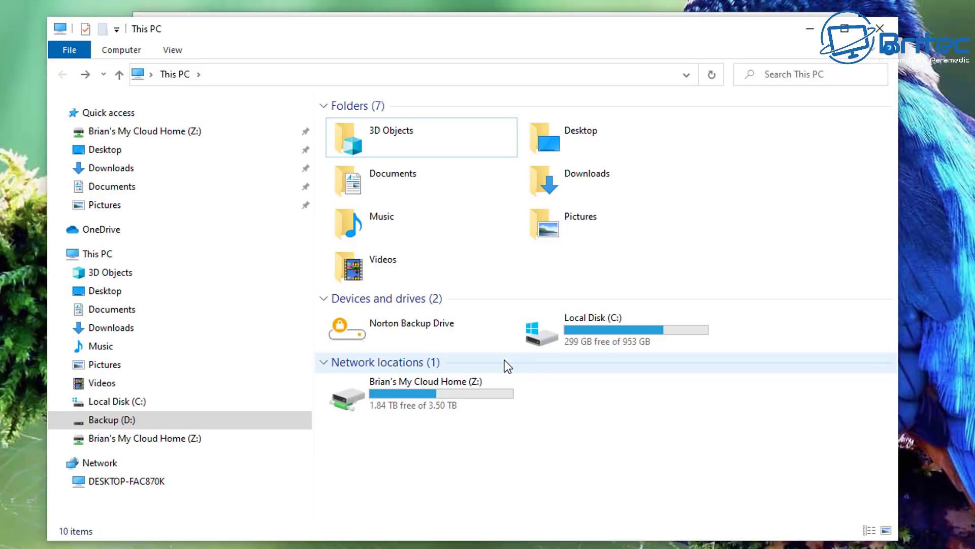
pyautogui.click(810, 38)
pyautogui.doubleClick(675, 140)
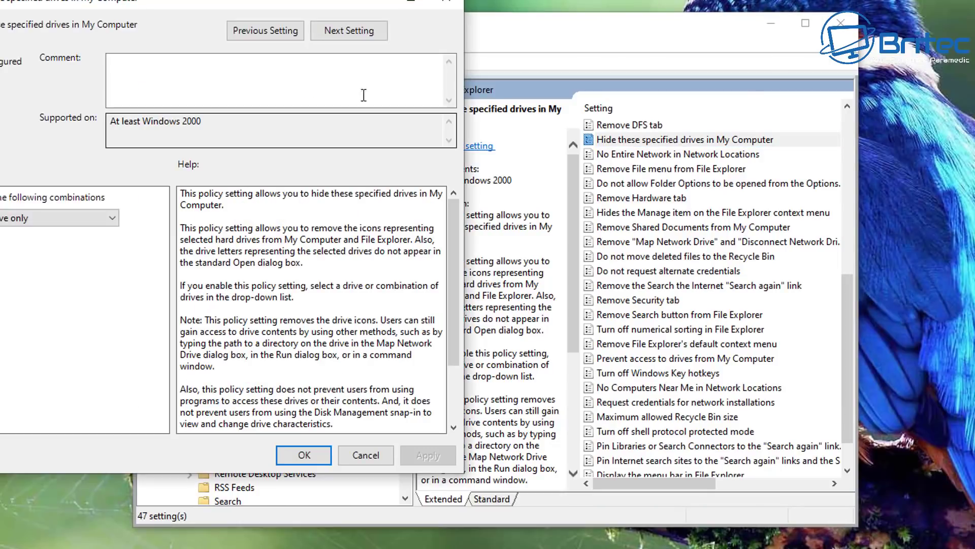
# Step: Set the hide-drives policy to 'Restrict A, B, C and D drives only', save, and open This PC with Win+E
pyautogui.moveTo(285, 4); pyautogui.dragTo(673, 55)
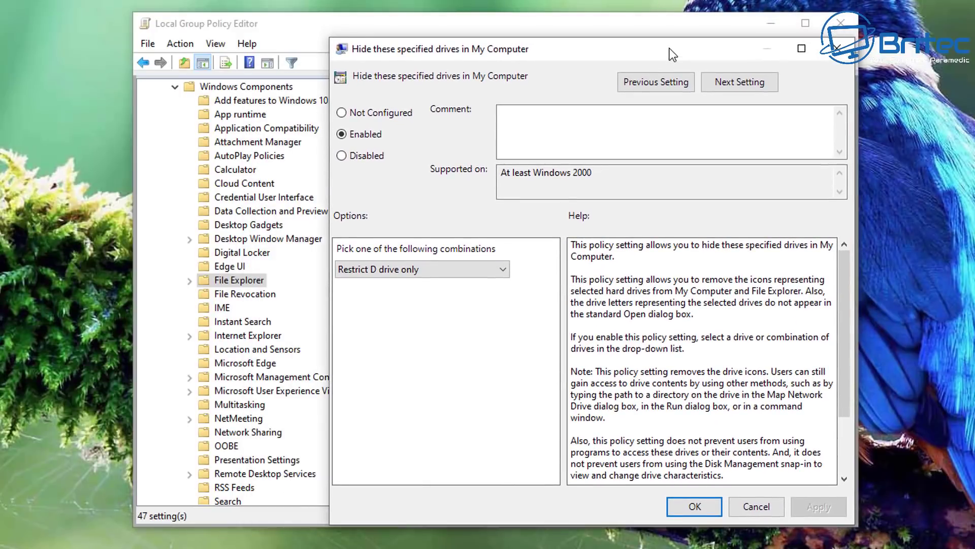
pyautogui.click(446, 268)
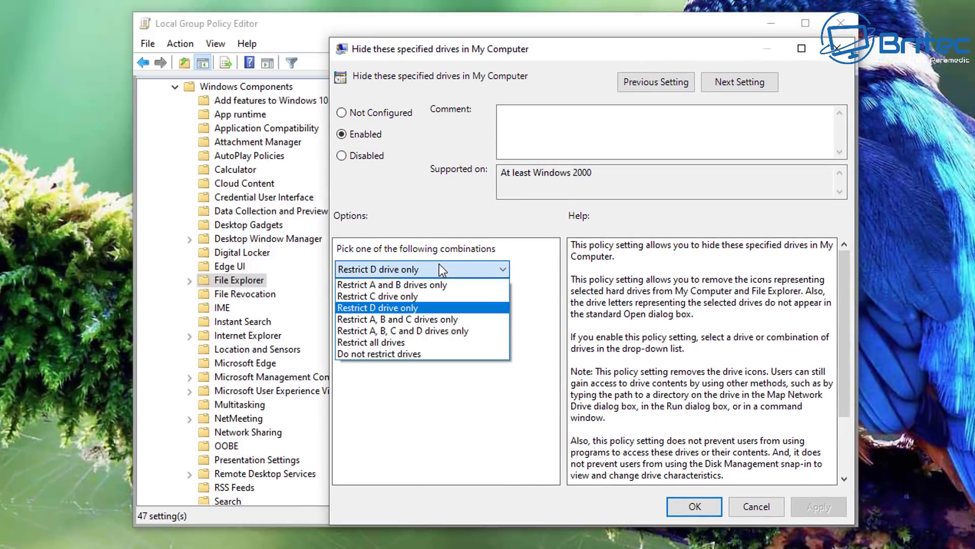
pyautogui.click(426, 331)
pyautogui.click(818, 507)
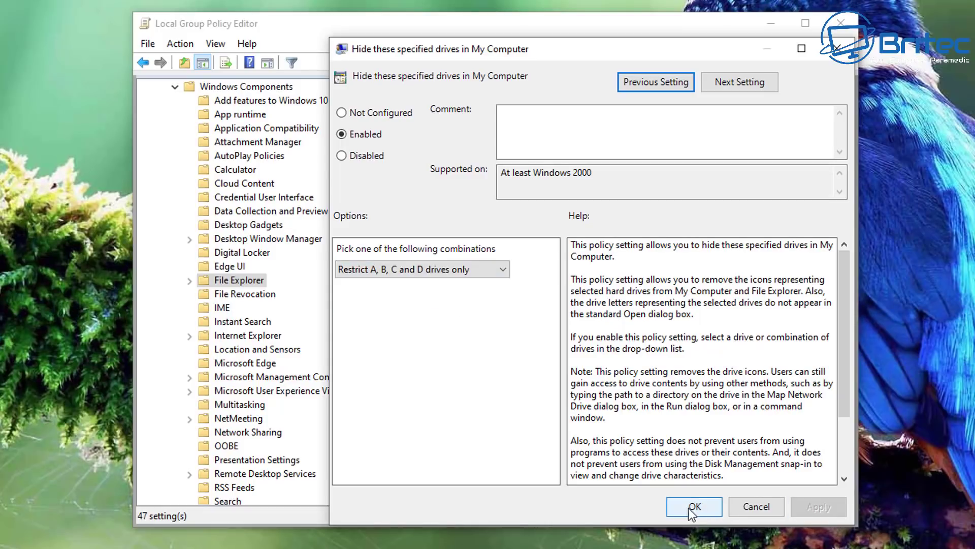
pyautogui.click(694, 506)
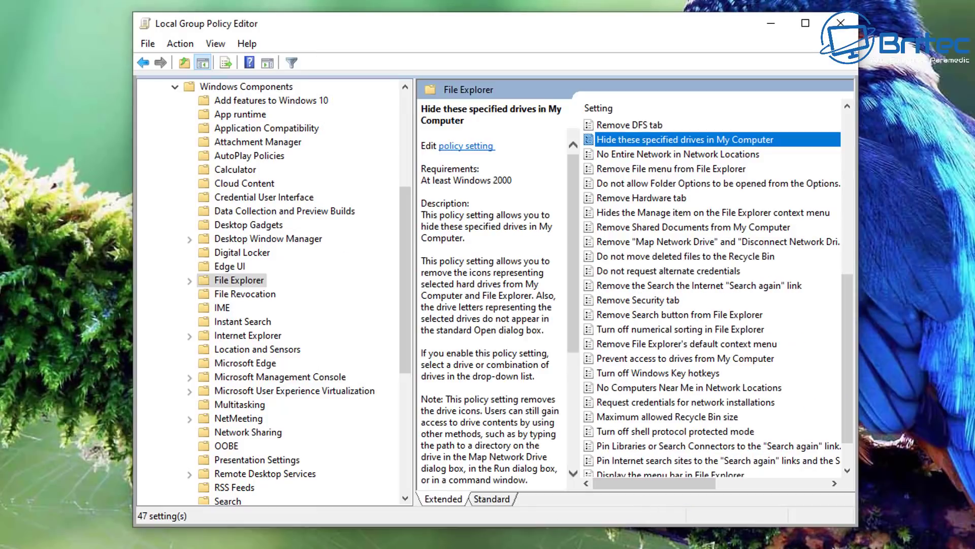
pyautogui.press('super+e')
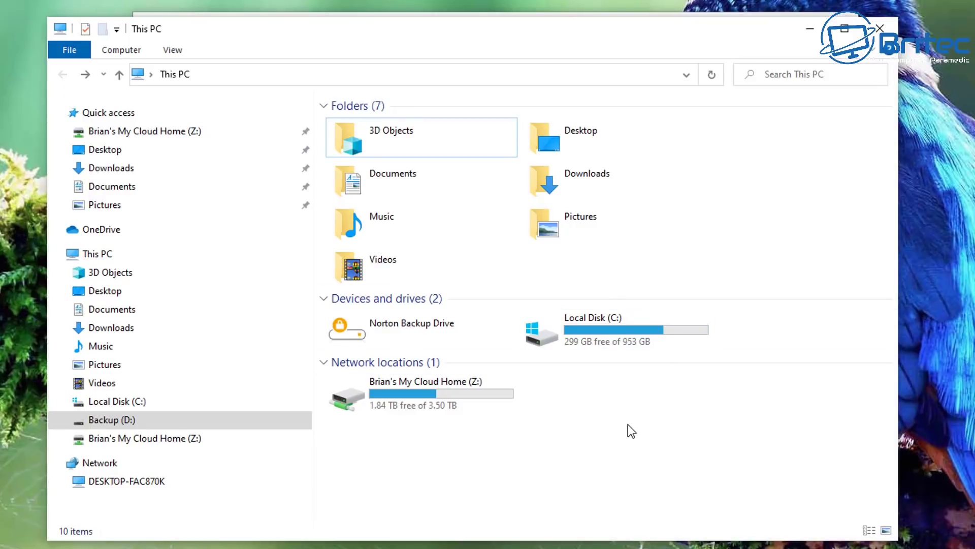
# Step: Refresh This PC so Local Disk (C:) disappears, open it from the navigation pane anyway, then minimize
pyautogui.rightClick(628, 424)
pyautogui.click(678, 486)
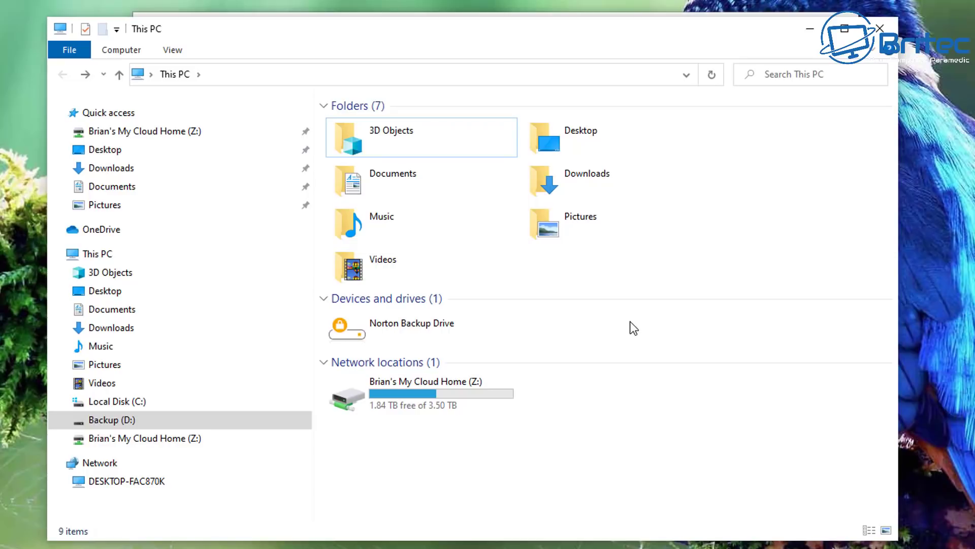
pyautogui.click(124, 404)
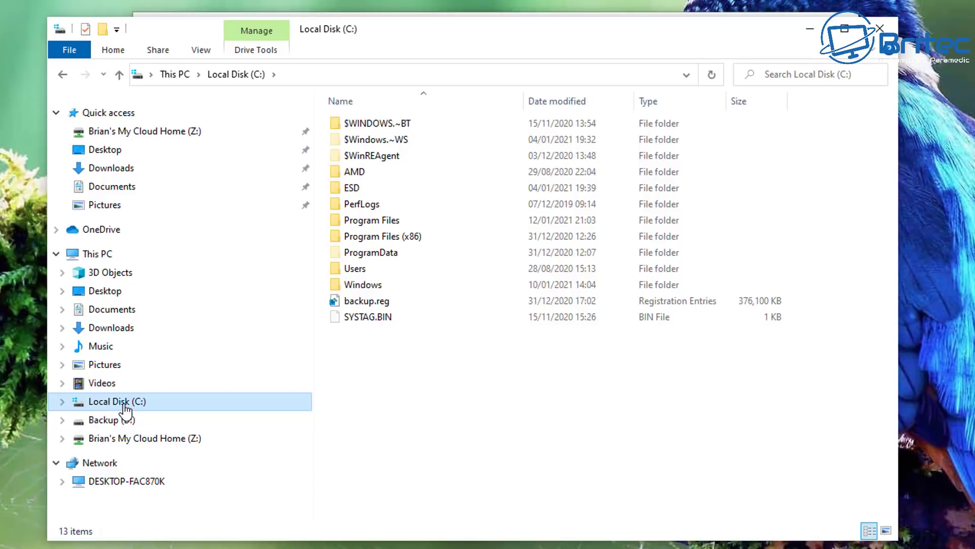
pyautogui.click(809, 30)
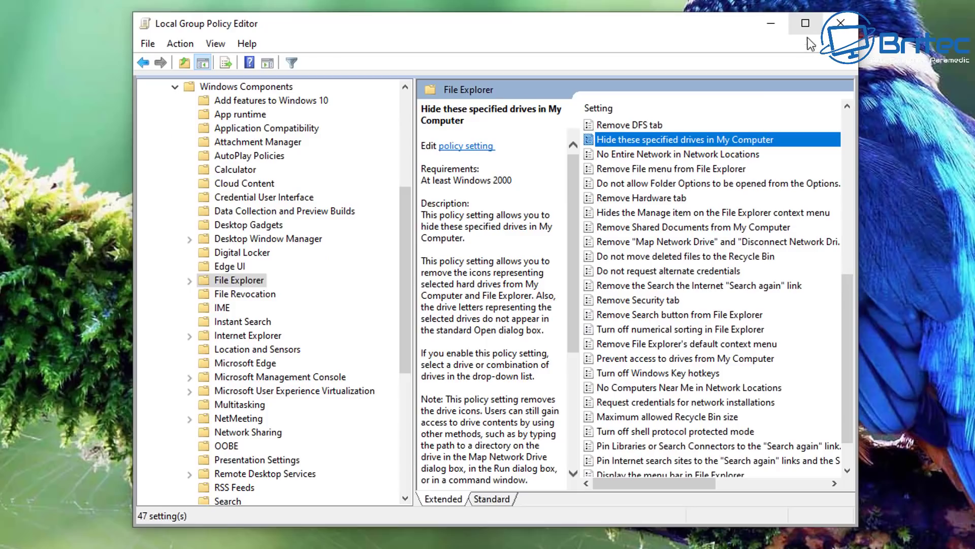
# Step: Enable 'Prevent access to drives from My Computer' with 'Restrict A, B, C and D drives only', then minimise the editor
pyautogui.click(681, 359)
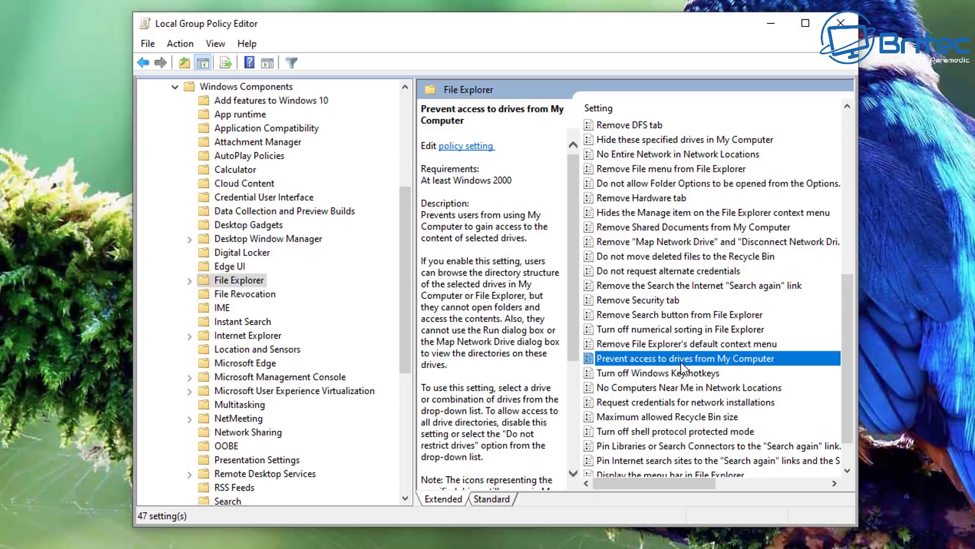
pyautogui.doubleClick(682, 361)
pyautogui.moveTo(328, 35); pyautogui.dragTo(677, 37)
pyautogui.click(355, 125)
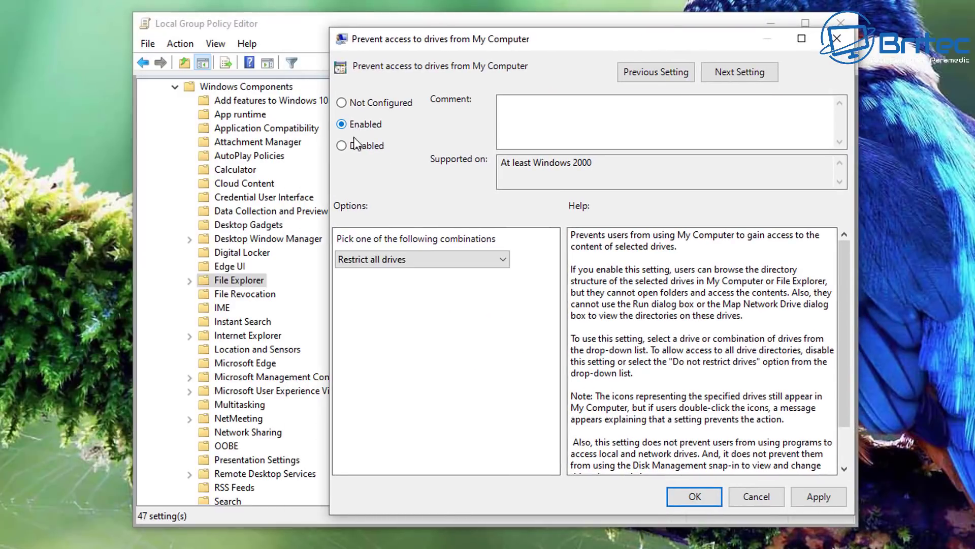
pyautogui.click(418, 263)
pyautogui.click(412, 322)
pyautogui.click(815, 496)
pyautogui.click(695, 497)
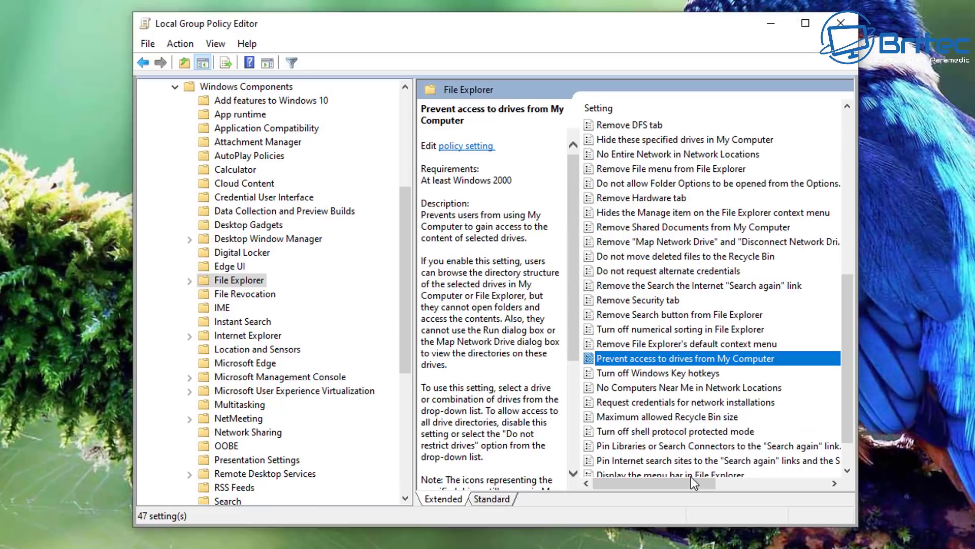
pyautogui.click(776, 29)
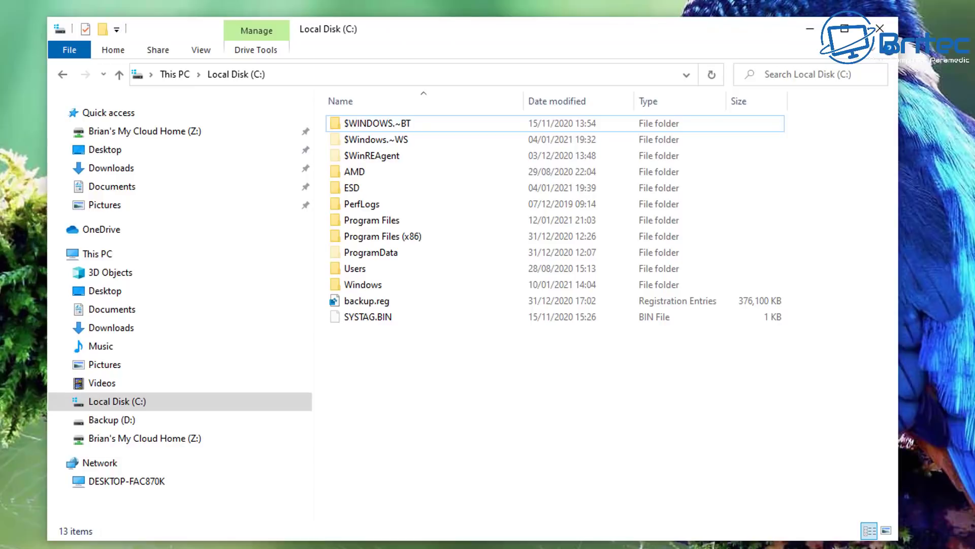
# Step: Refresh the Local Disk (C:) listing and return to This PC
pyautogui.rightClick(490, 424)
pyautogui.click(534, 488)
pyautogui.click(101, 253)
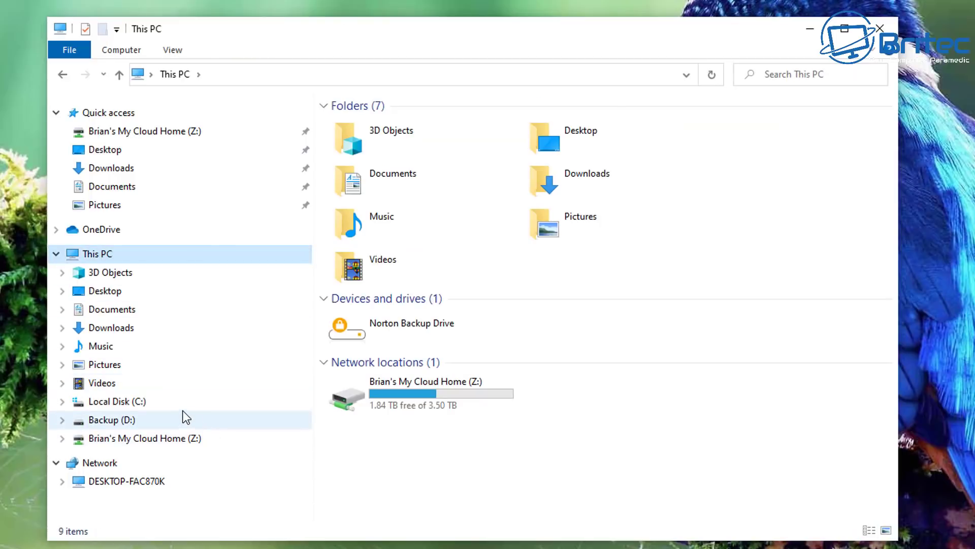
# Step: Try opening Local Disk (C:) and Backup (D:), dismiss both restriction errors, and close the window
pyautogui.click(135, 402)
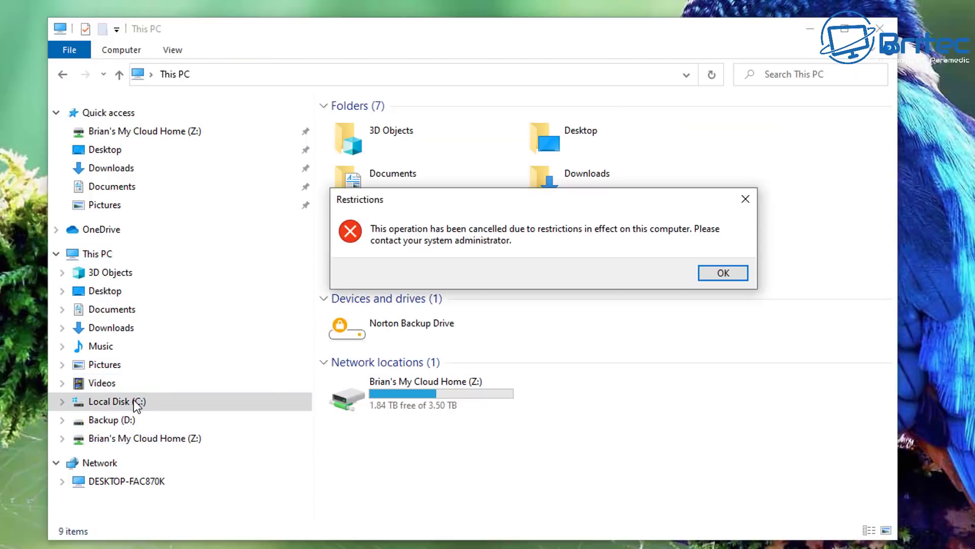
pyautogui.click(724, 275)
pyautogui.click(111, 419)
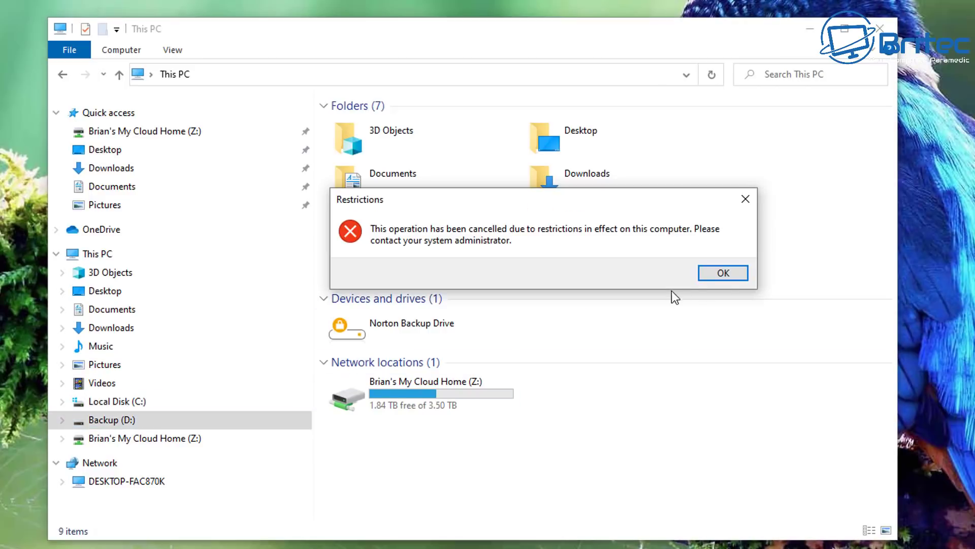
pyautogui.click(718, 274)
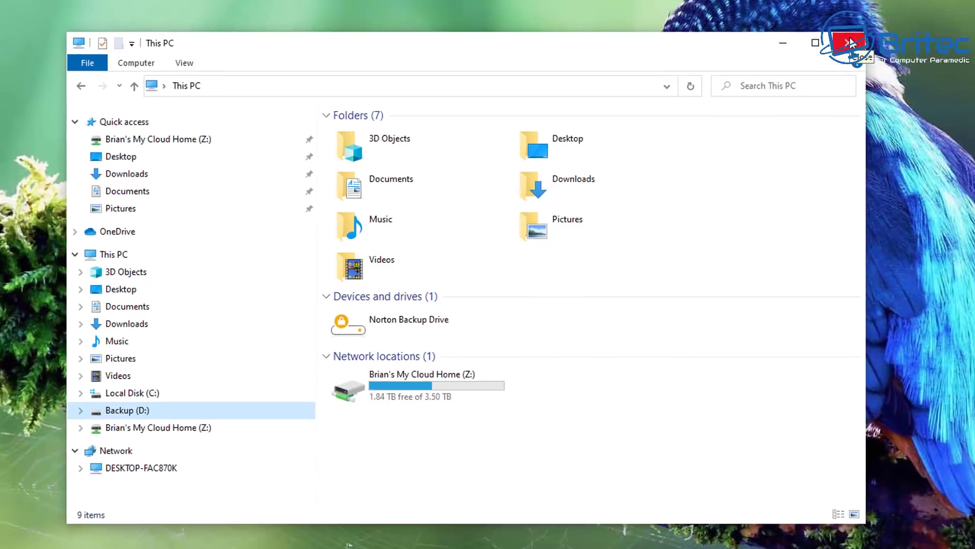
pyautogui.click(882, 28)
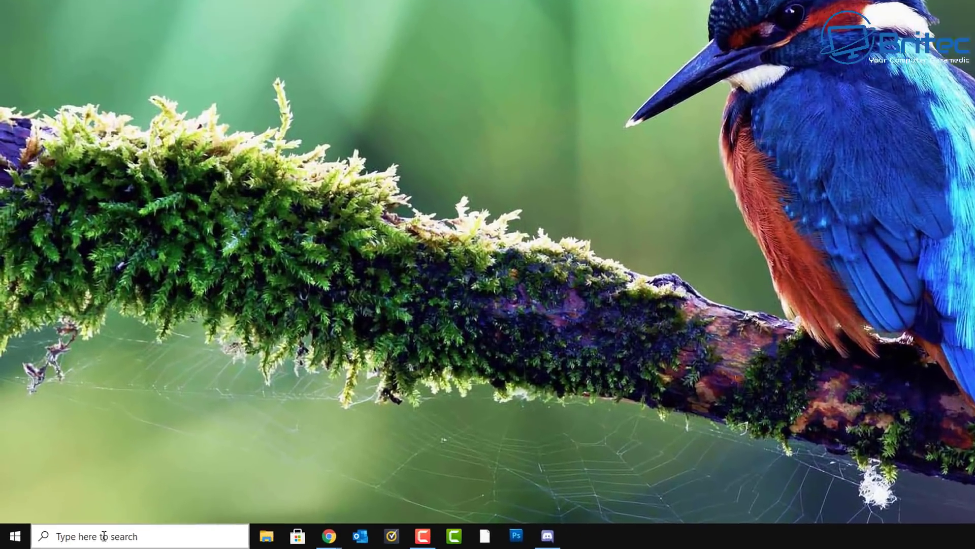
# Step: Launch Registry Editor via a 'regedit' search and expand HKEY_CURRENT_USER\SOFTWARE
pyautogui.click(80, 538)
pyautogui.write('regedit')
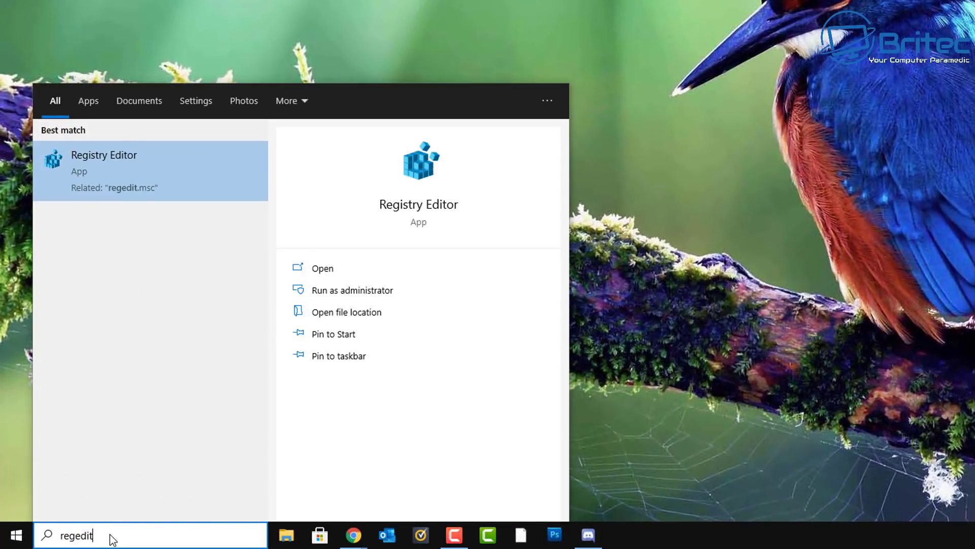
pyautogui.click(135, 183)
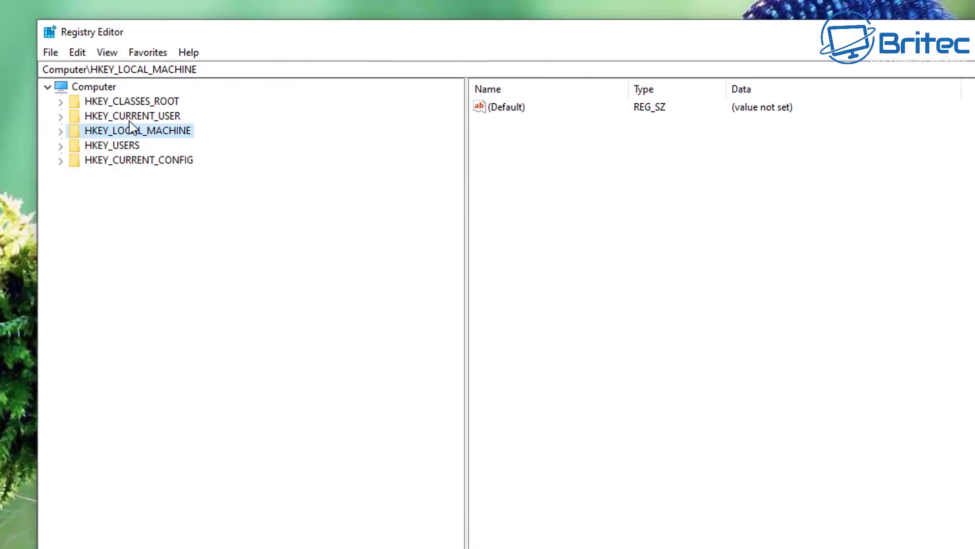
pyautogui.click(124, 117)
pyautogui.click(61, 117)
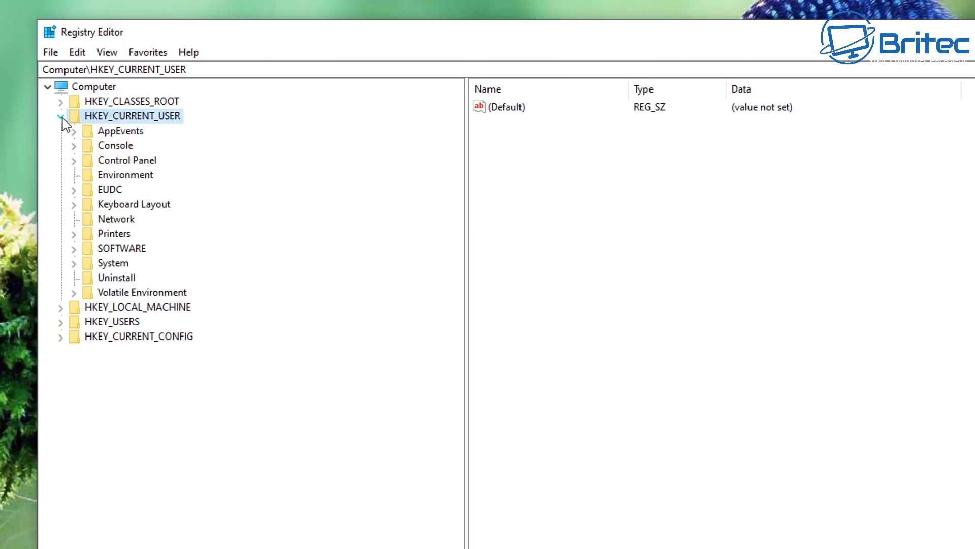
pyautogui.click(124, 248)
pyautogui.click(73, 249)
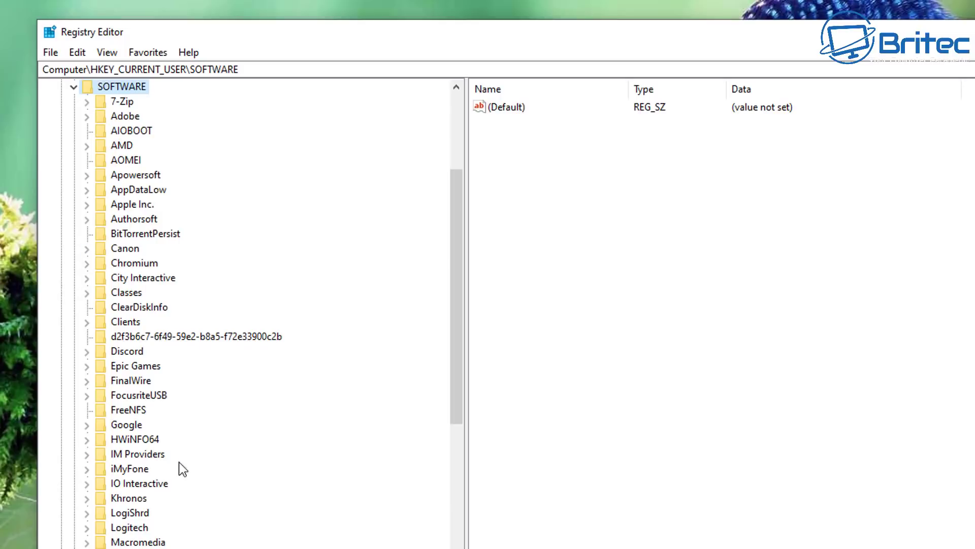
# Step: Expand Microsoft\Windows\CurrentVersion\Policies and select the Explorer key
pyautogui.scroll(-3, 183, 466)
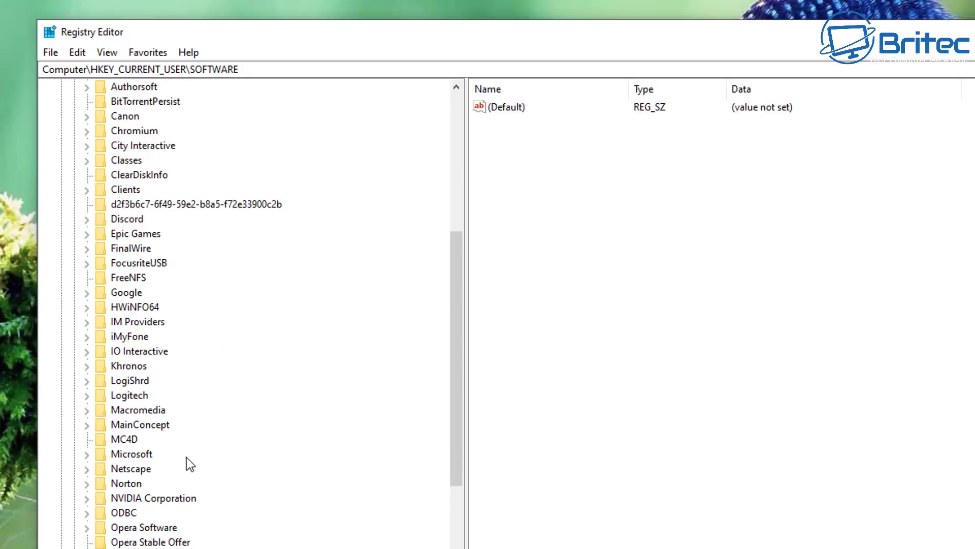
pyautogui.click(118, 456)
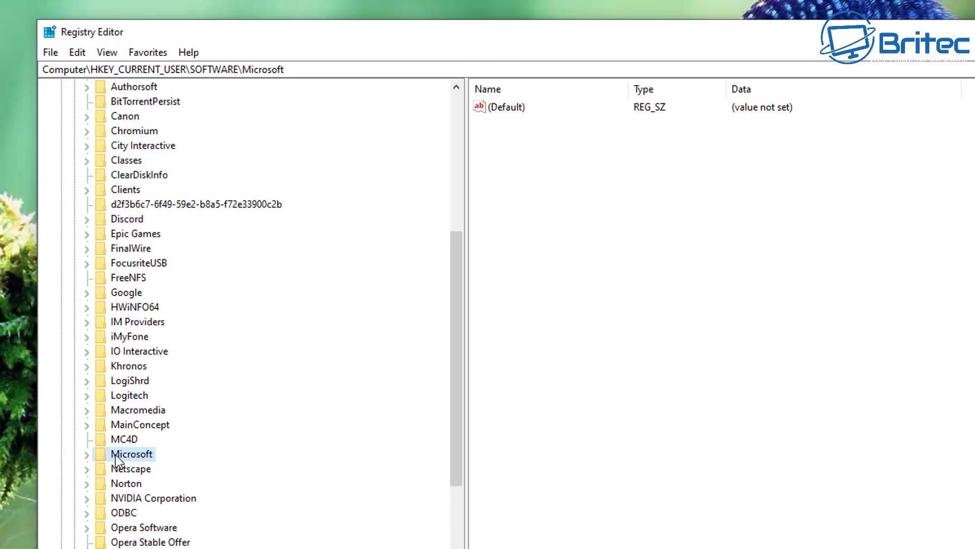
pyautogui.click(87, 455)
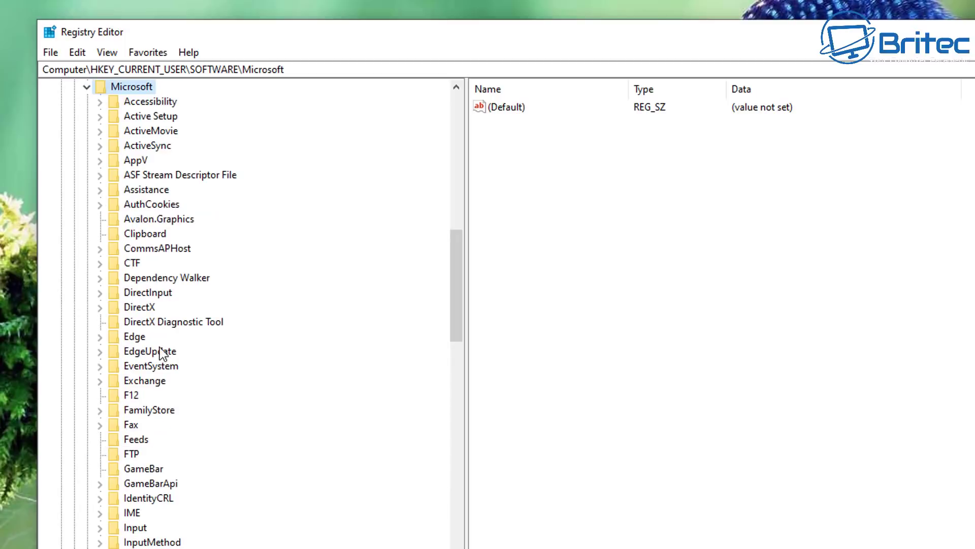
pyautogui.scroll(-13, 161, 354)
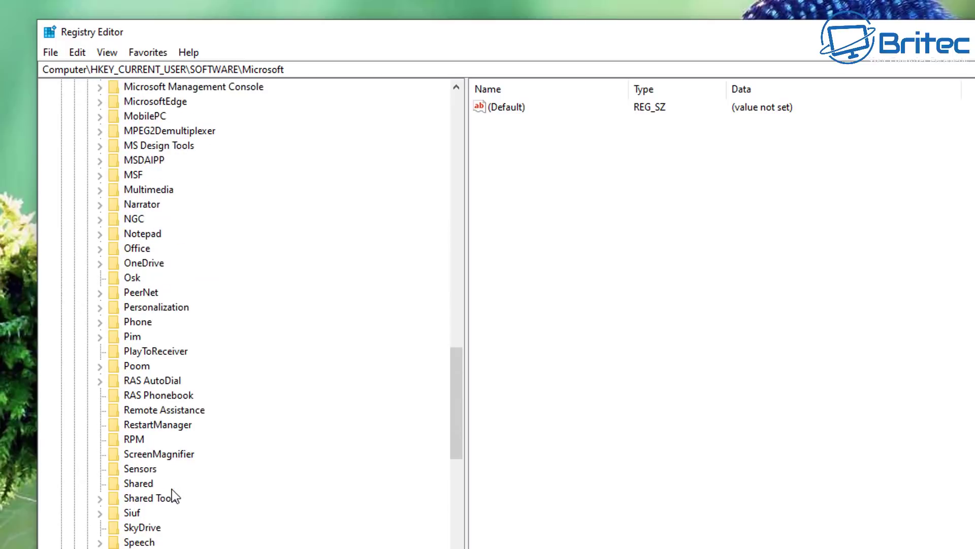
pyautogui.scroll(-9, 171, 492)
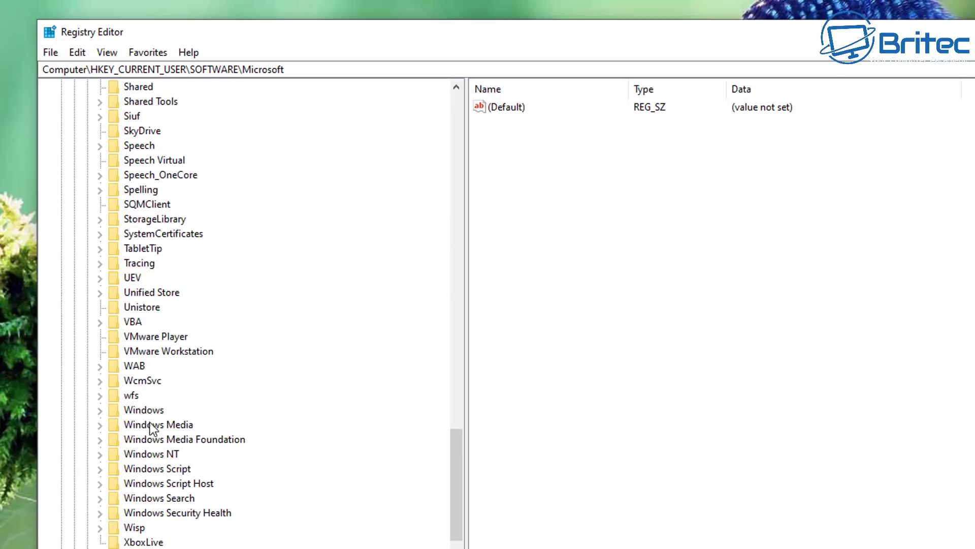
pyautogui.click(144, 410)
pyautogui.click(100, 410)
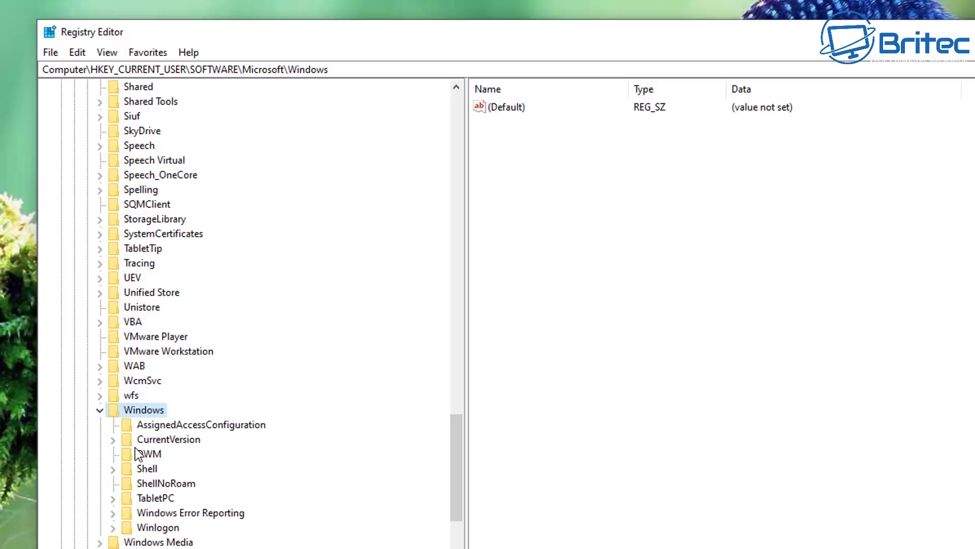
pyautogui.click(151, 440)
pyautogui.click(113, 440)
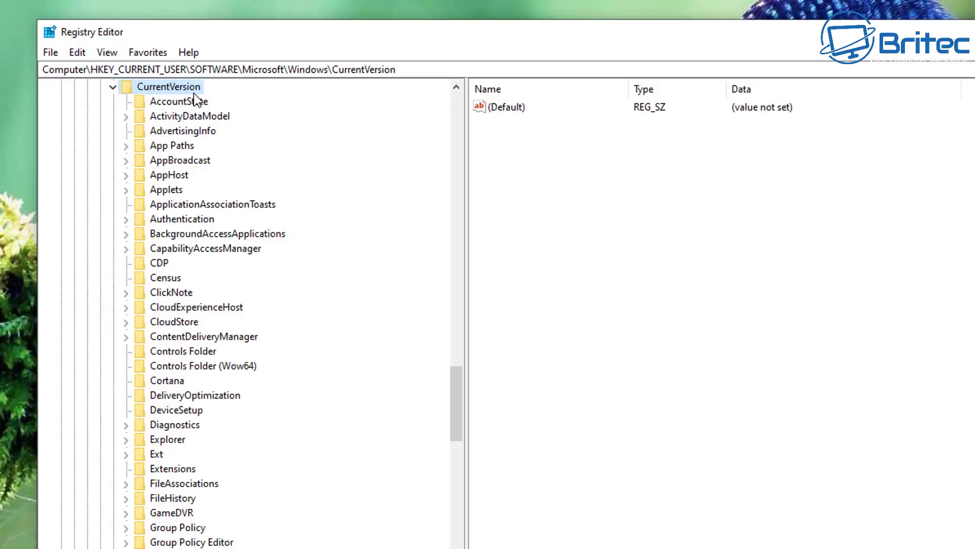
pyautogui.scroll(-6, 178, 508)
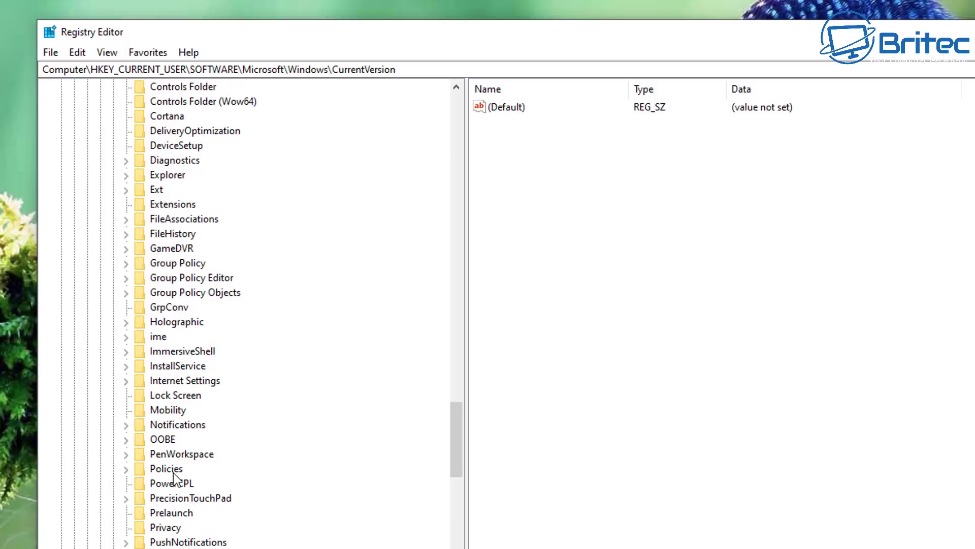
pyautogui.click(166, 468)
pyautogui.click(127, 468)
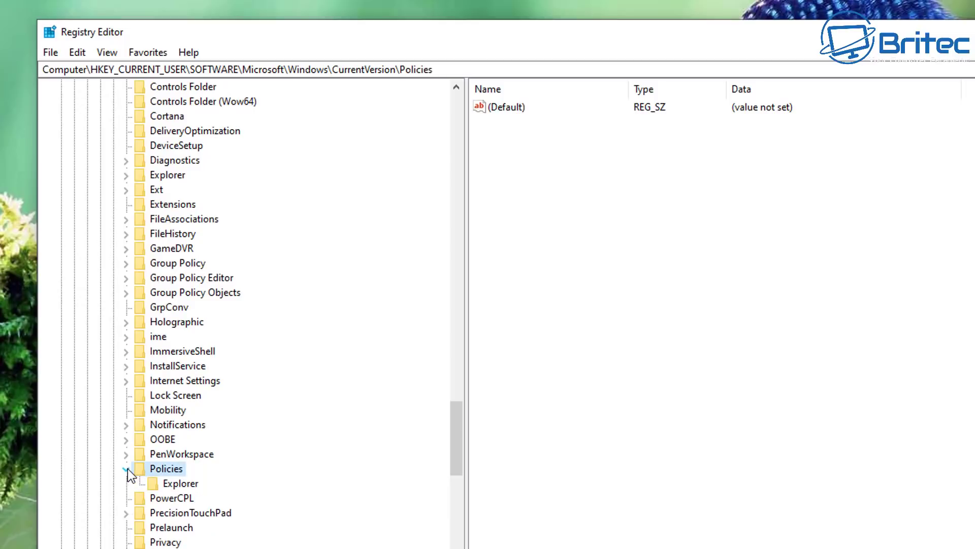
pyautogui.click(175, 484)
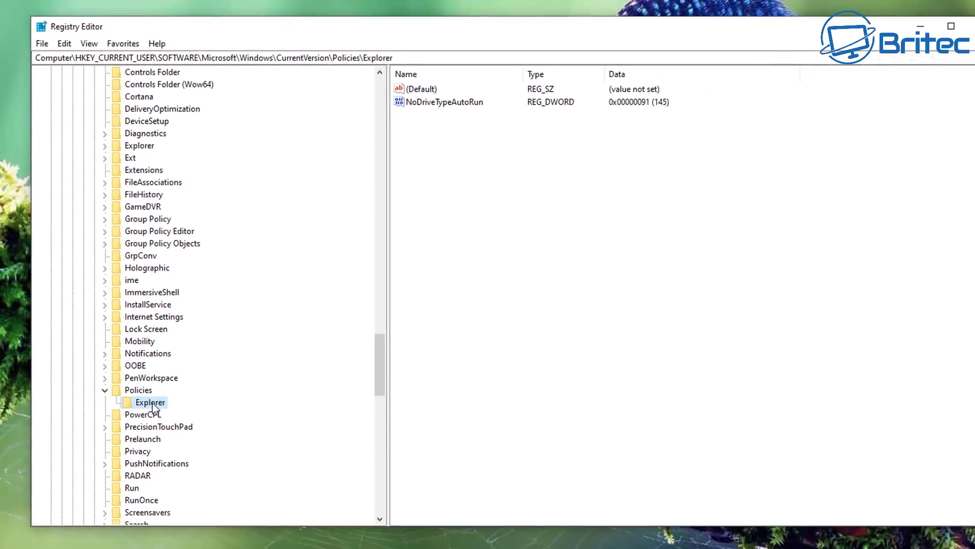
# Step: Create a new DWORD (32-bit) value named NoViewOnDrive in the Explorer key
pyautogui.rightClick(152, 402)
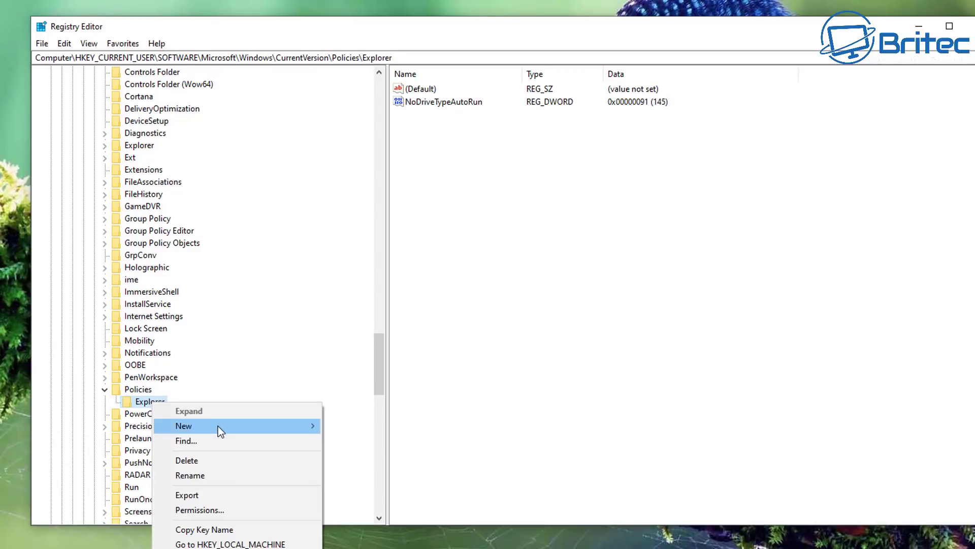
pyautogui.moveTo(218, 426)
pyautogui.click(382, 475)
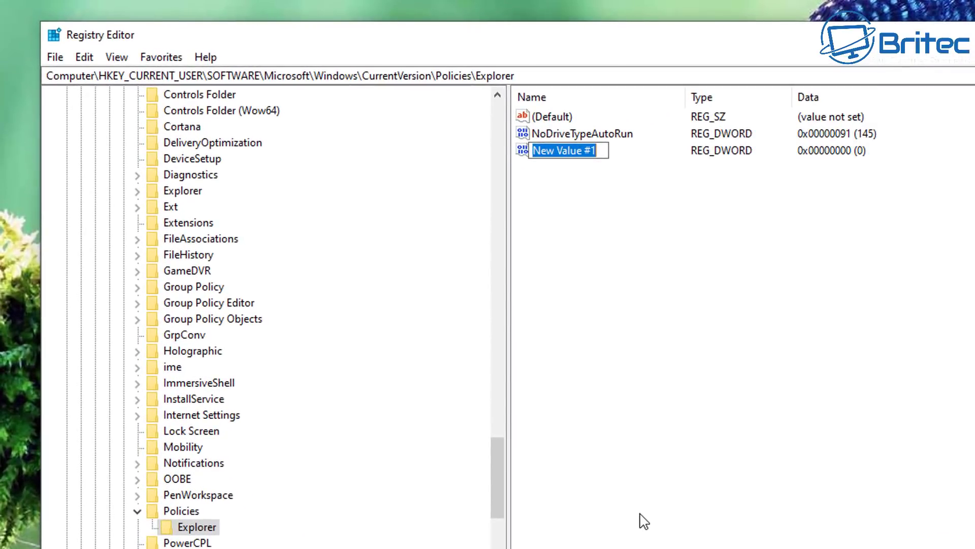
pyautogui.write('N')
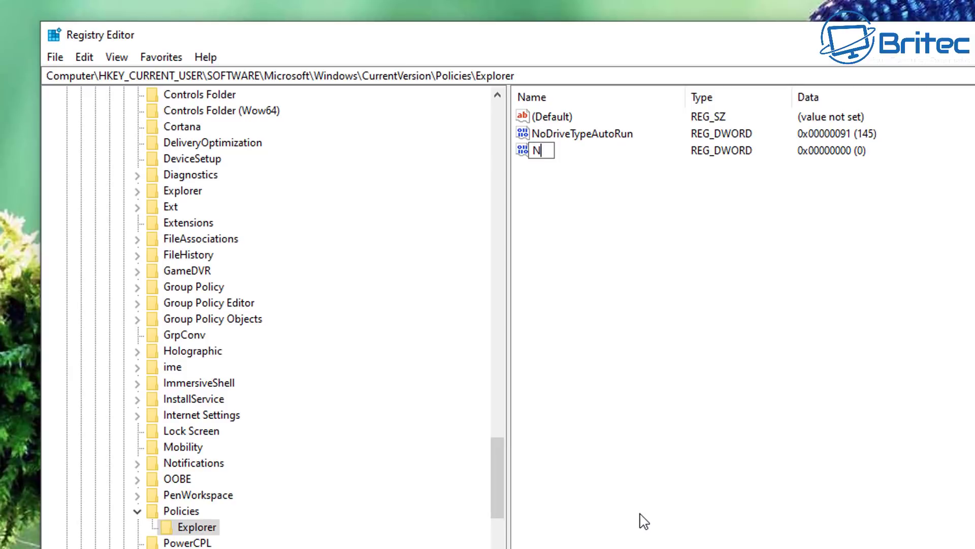
pyautogui.write('oViewOnDrive')
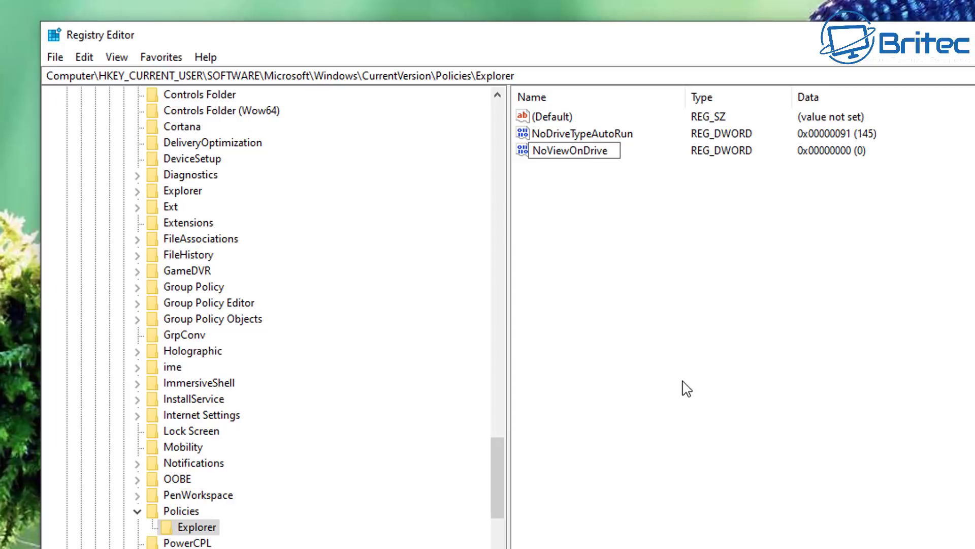
pyautogui.press('Return')
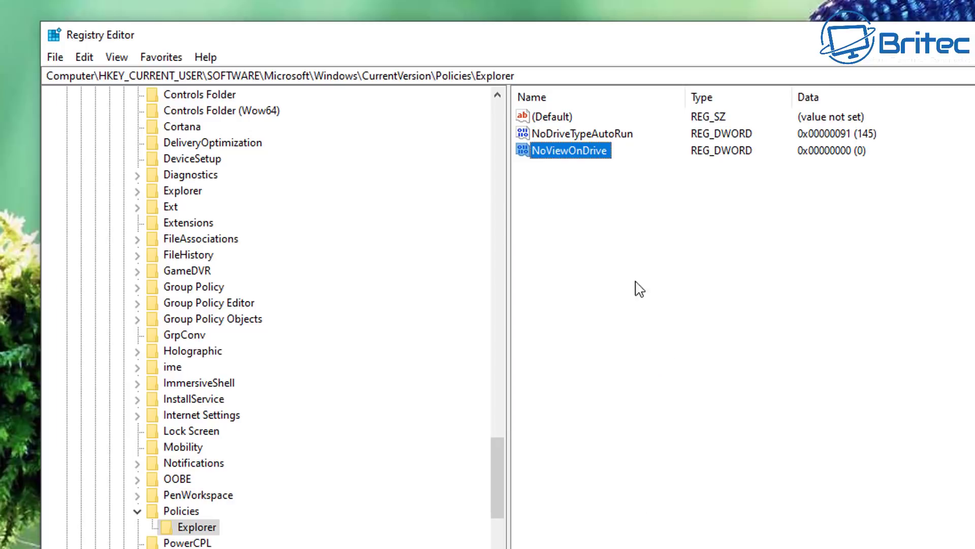
# Step: Edit NoViewOnDrive and save its value data as 4
pyautogui.doubleClick(580, 159)
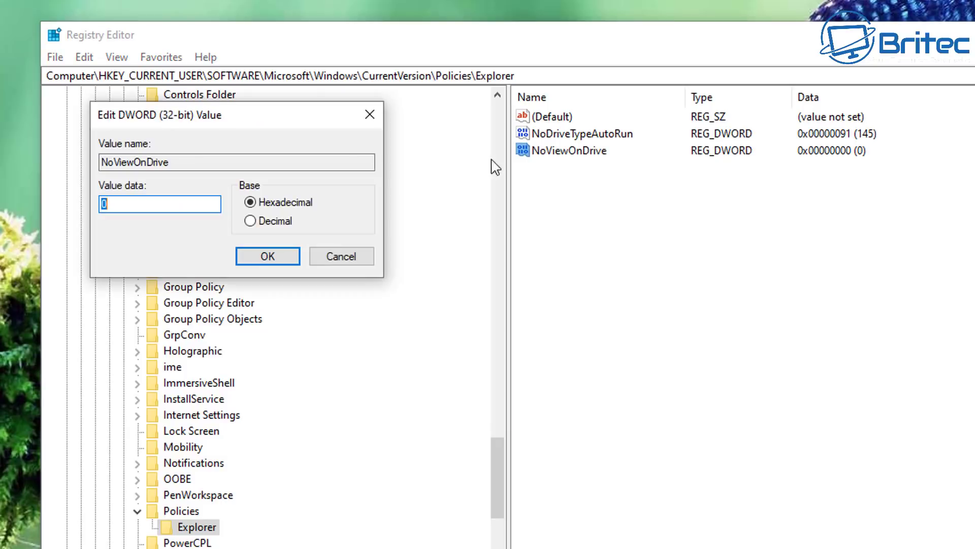
pyautogui.moveTo(225, 112); pyautogui.dragTo(659, 202)
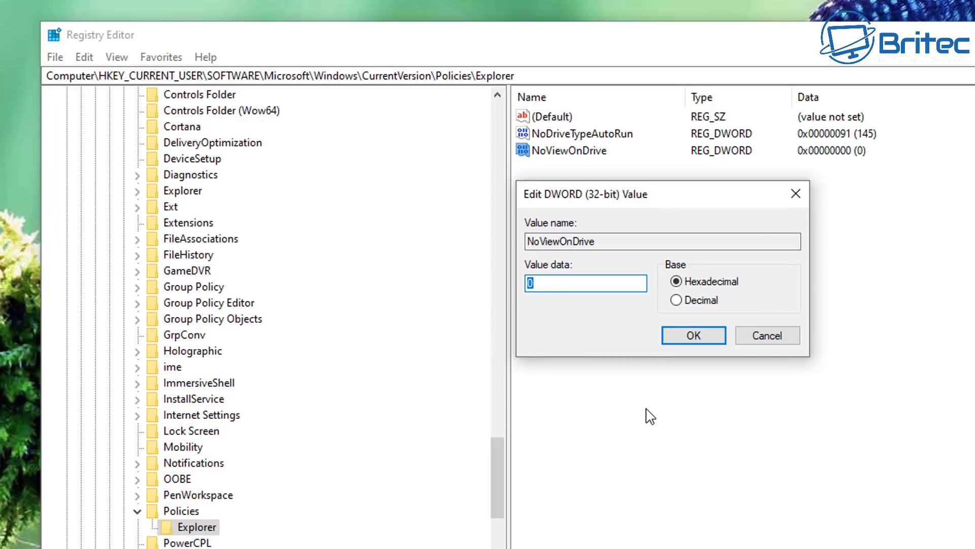
pyautogui.write('4')
pyautogui.click(692, 337)
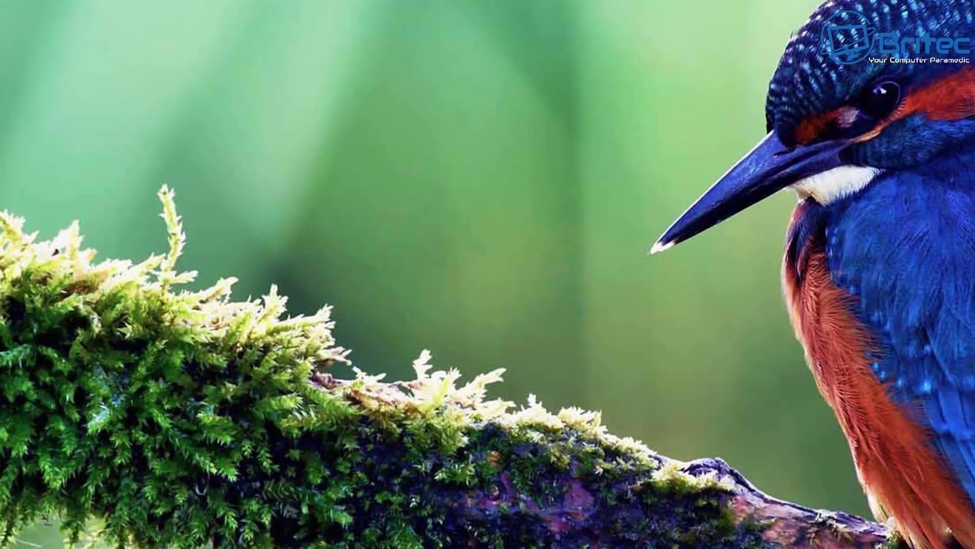
# Step: Open This PC, confirm Local Disk (C:) is refused with a restrictions message, then minimise the window
pyautogui.press('super+e')
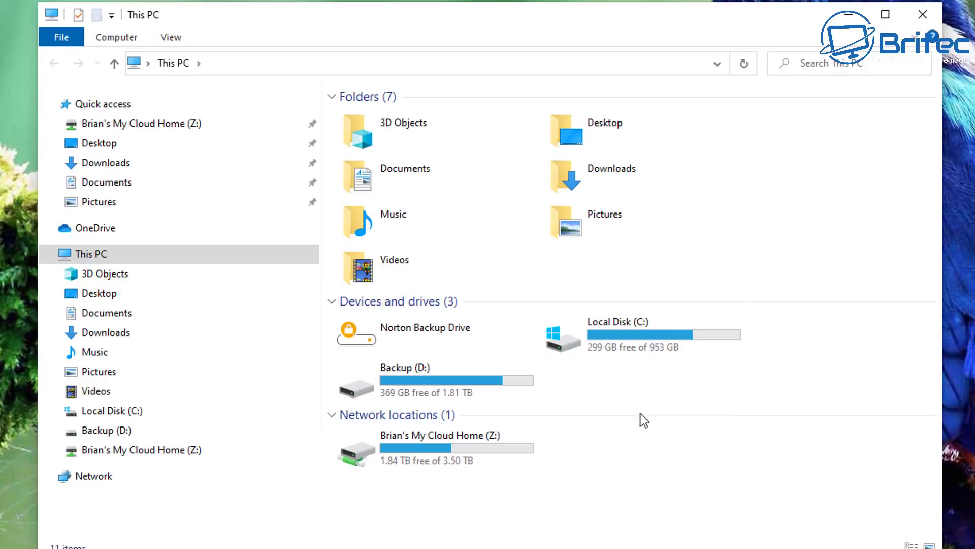
pyautogui.rightClick(648, 471)
pyautogui.click(691, 537)
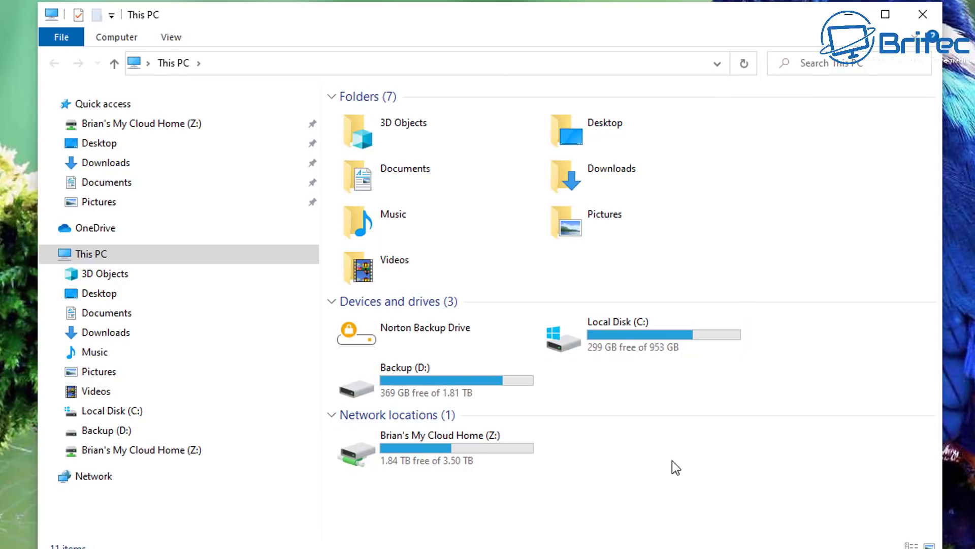
pyautogui.doubleClick(633, 343)
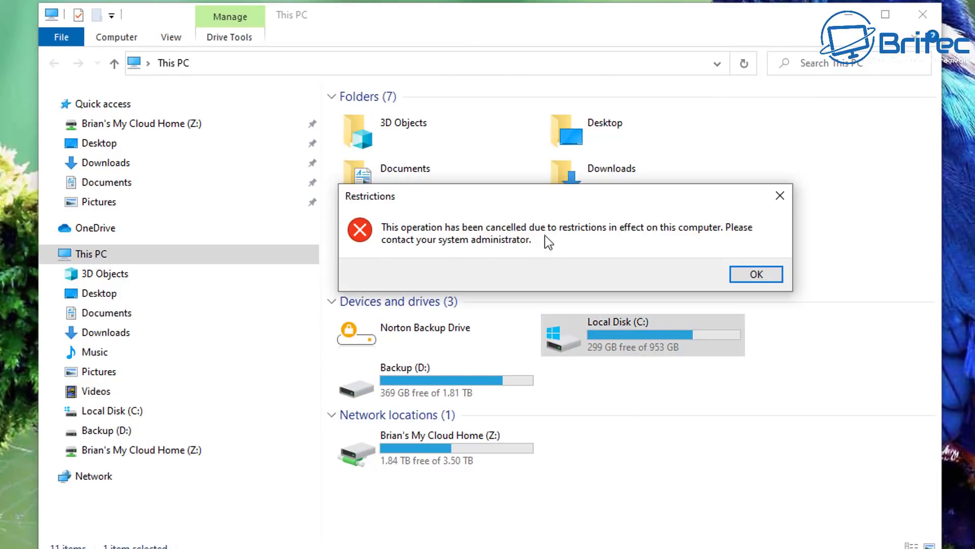
pyautogui.click(757, 274)
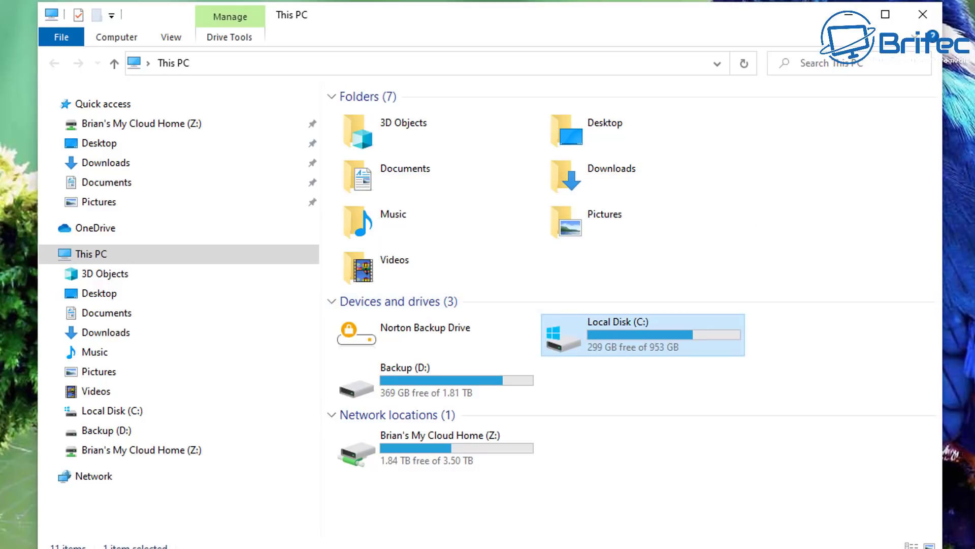
pyautogui.click(849, 15)
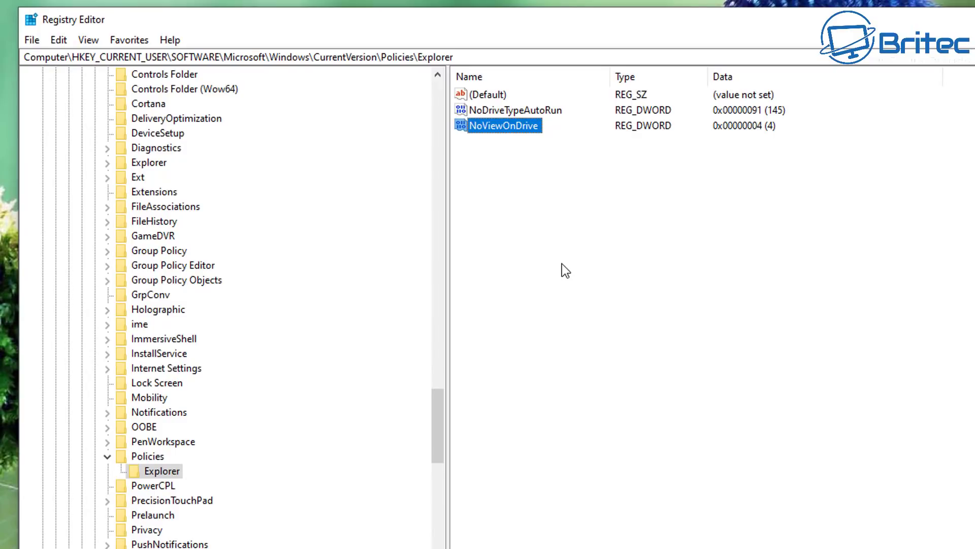
# Step: Replace NoViewOnDrive's data 4 with hexadecimal 3ffffff (67108863)
pyautogui.doubleClick(515, 126)
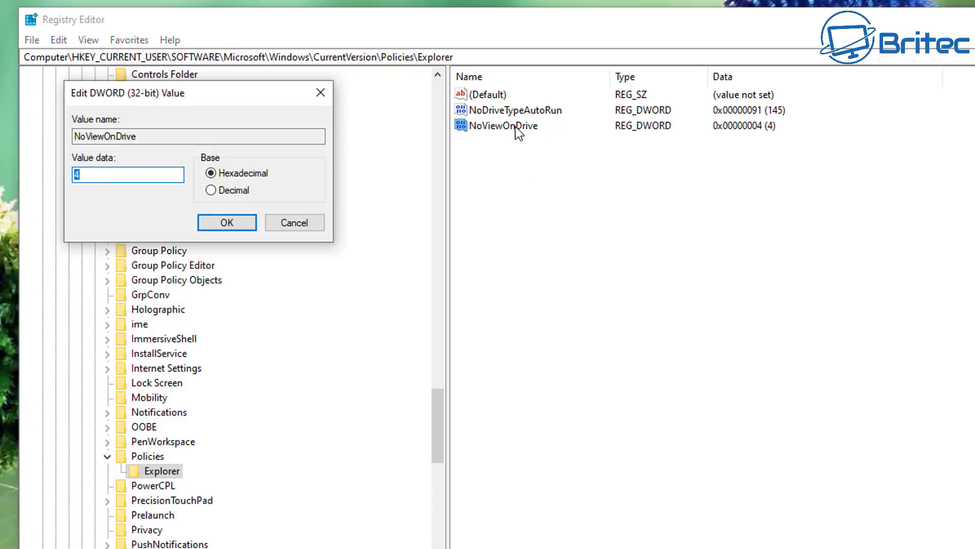
pyautogui.moveTo(227, 90); pyautogui.dragTo(620, 156)
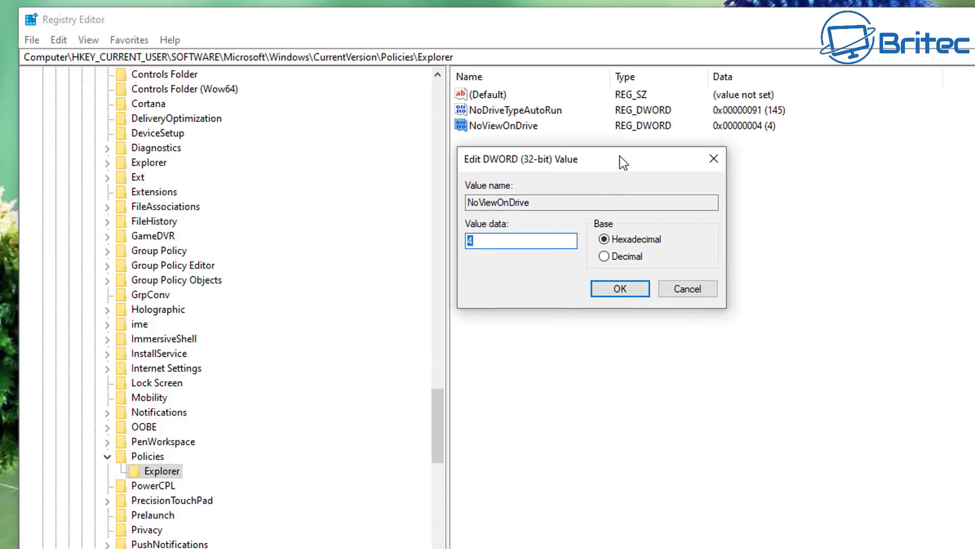
pyautogui.click(486, 240)
pyautogui.moveTo(491, 240); pyautogui.dragTo(406, 240)
pyautogui.write('3ffffff')
pyautogui.click(618, 295)
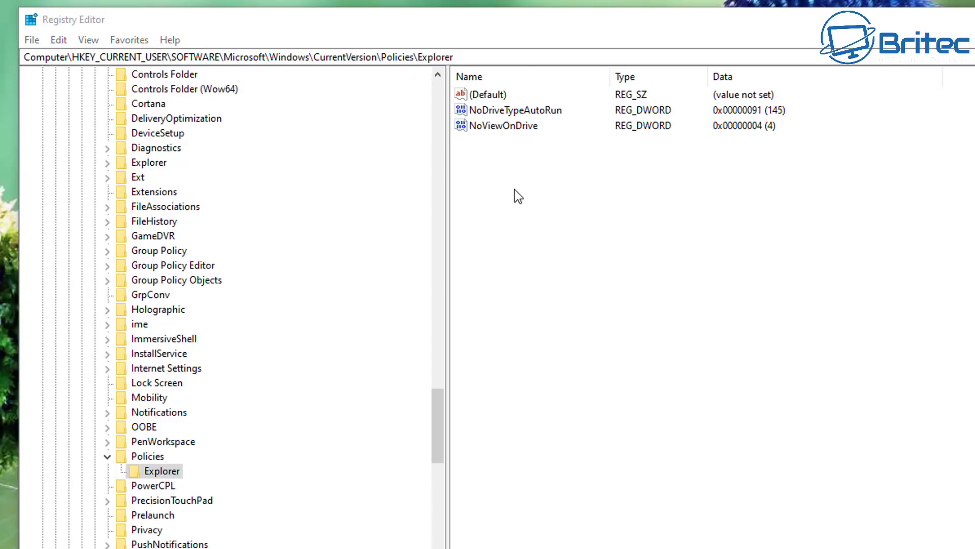
# Step: Add a new binary value named NoDrives to the Explorer key
pyautogui.rightClick(520, 184)
pyautogui.moveTo(582, 188)
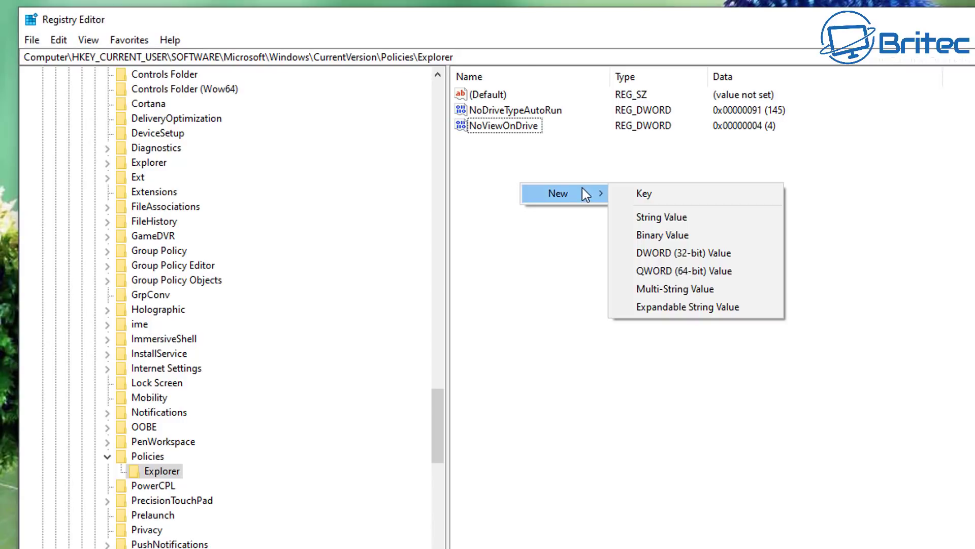
pyautogui.click(700, 234)
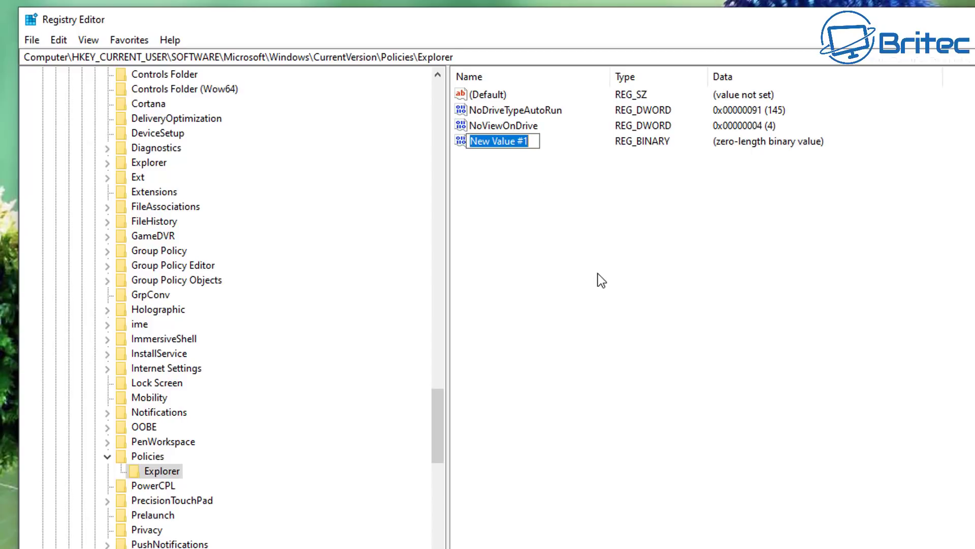
pyautogui.write('NoD')
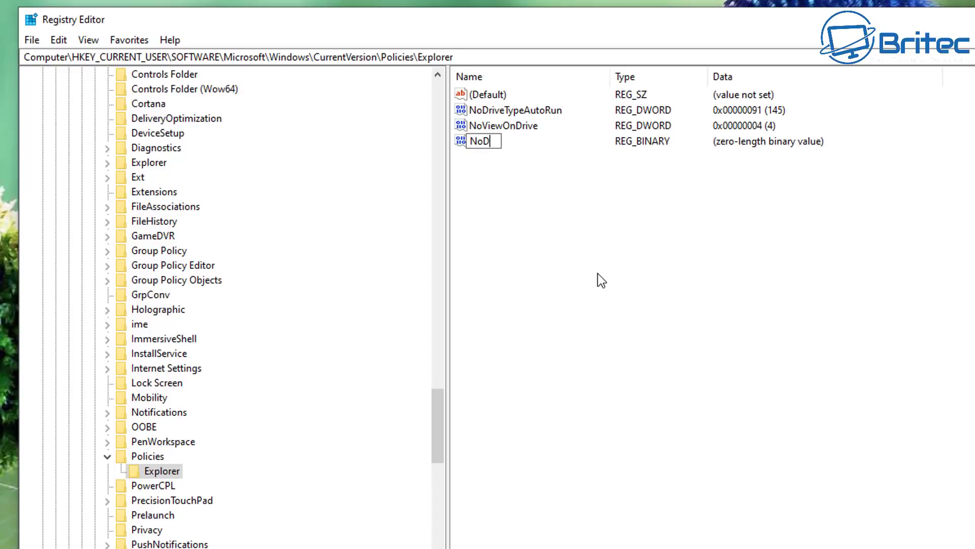
pyautogui.write('rives')
pyautogui.press('Return')
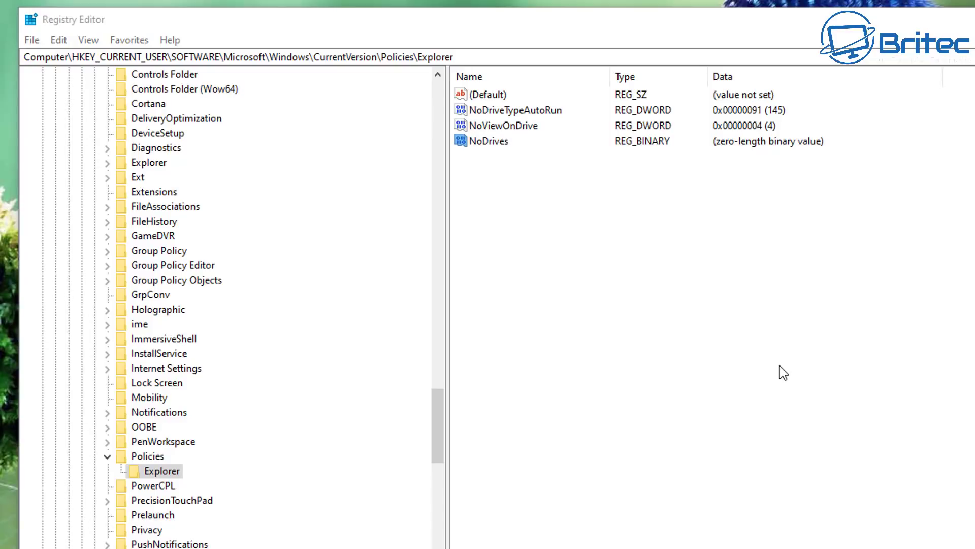
pyautogui.doubleClick(503, 142)
# Step: Enter 08 00 00 00 as NoDrives' binary data and save it
pyautogui.write('0  00  .')
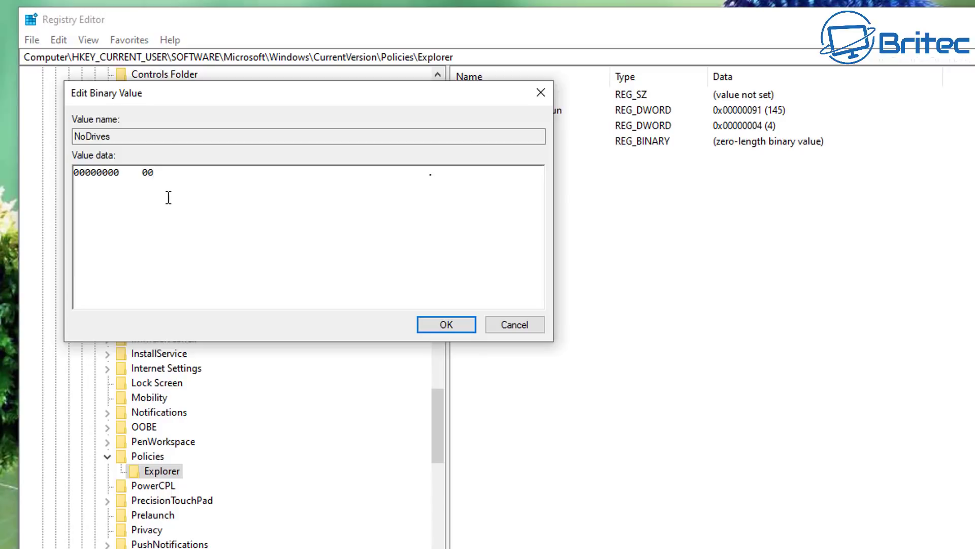
pyautogui.write('8  00  00  00')
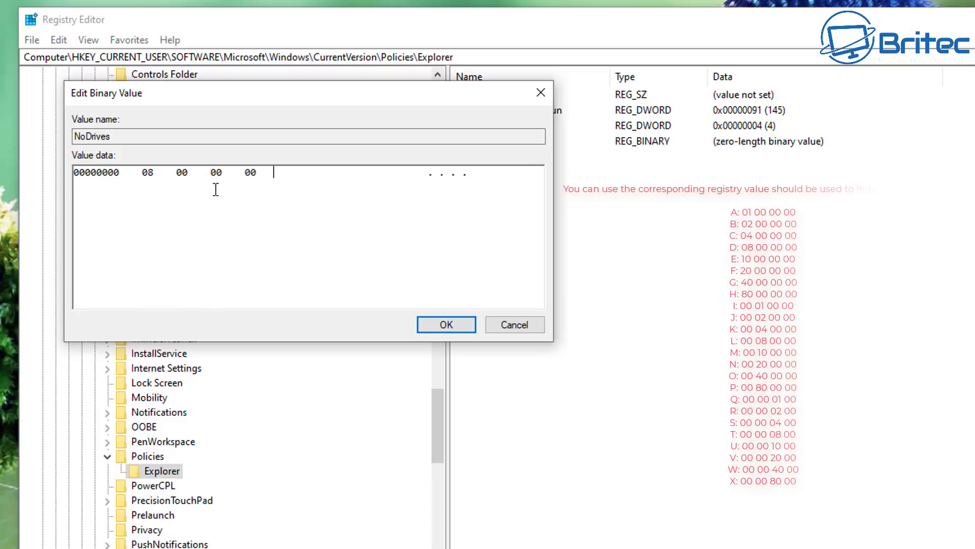
pyautogui.click(446, 325)
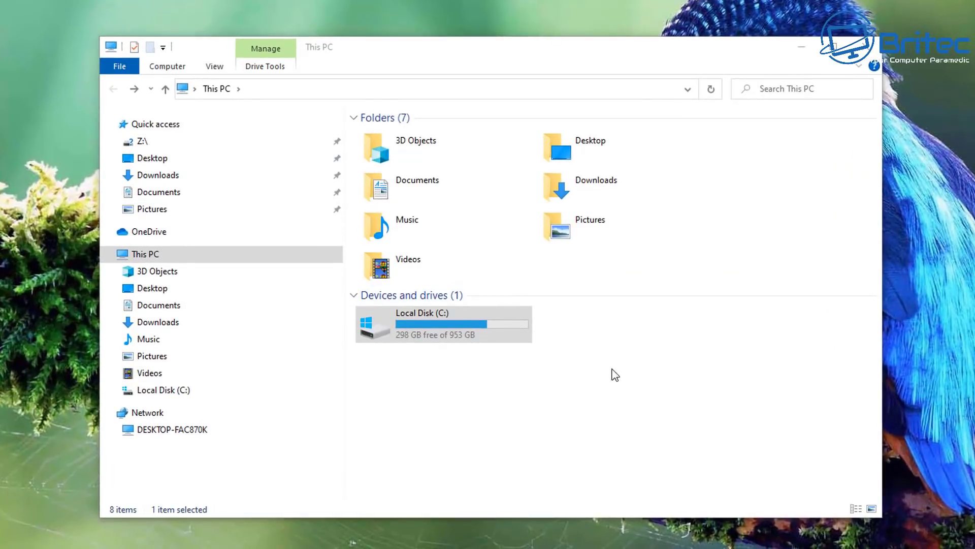
# Step: Deselect Local Disk (C:), now the only drive listed in This PC
pyautogui.click(464, 420)
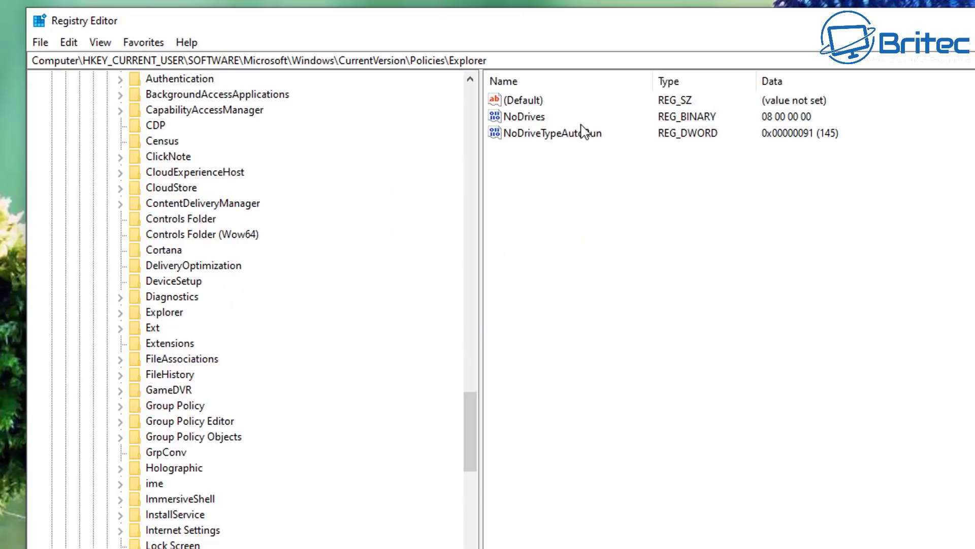
# Step: Delete the NoDrives registry value from Policies\Explorer, confirming the deletion
pyautogui.click(527, 118)
pyautogui.rightClick(527, 118)
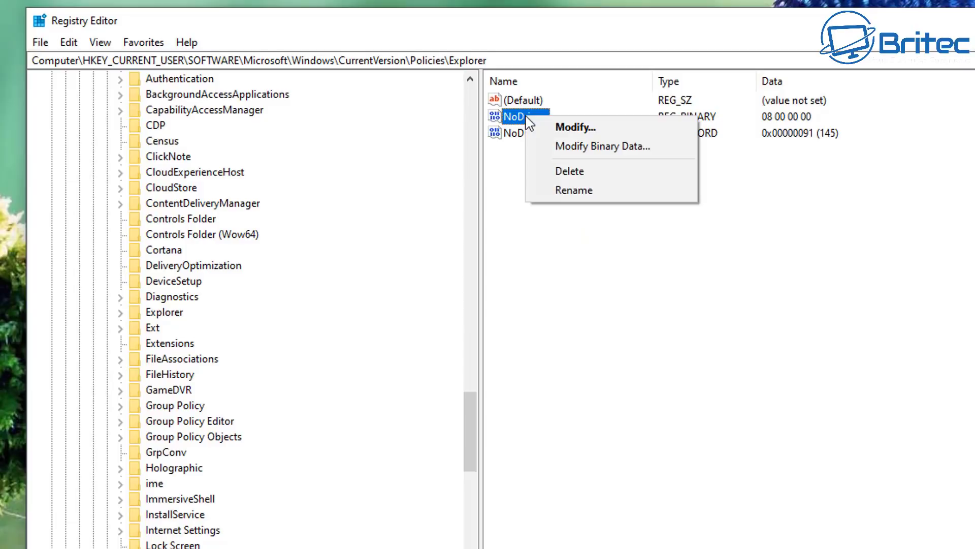
pyautogui.click(579, 171)
pyautogui.click(721, 335)
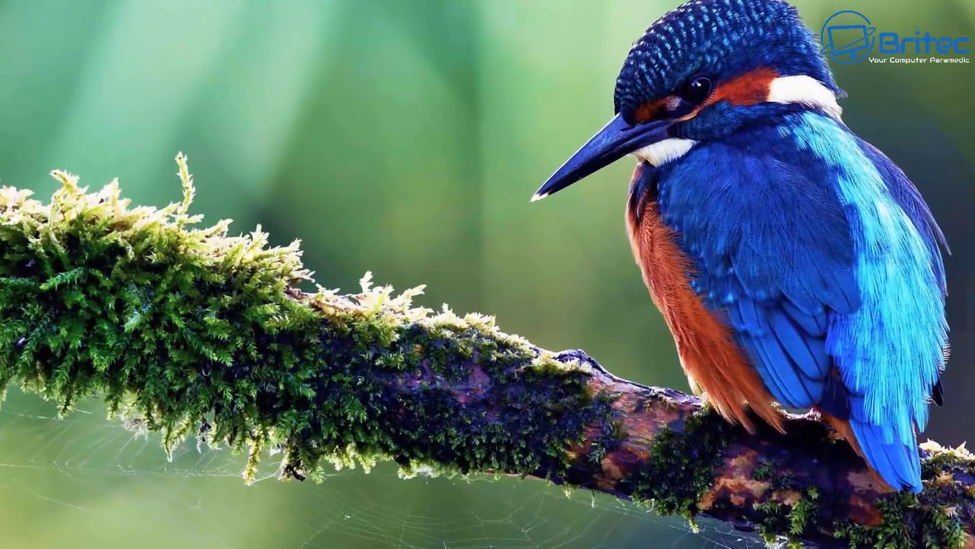
pyautogui.click(211, 542)
# Step: Refresh This PC so Backup (D:) is listed again with the Z: network location
pyautogui.rightClick(631, 404)
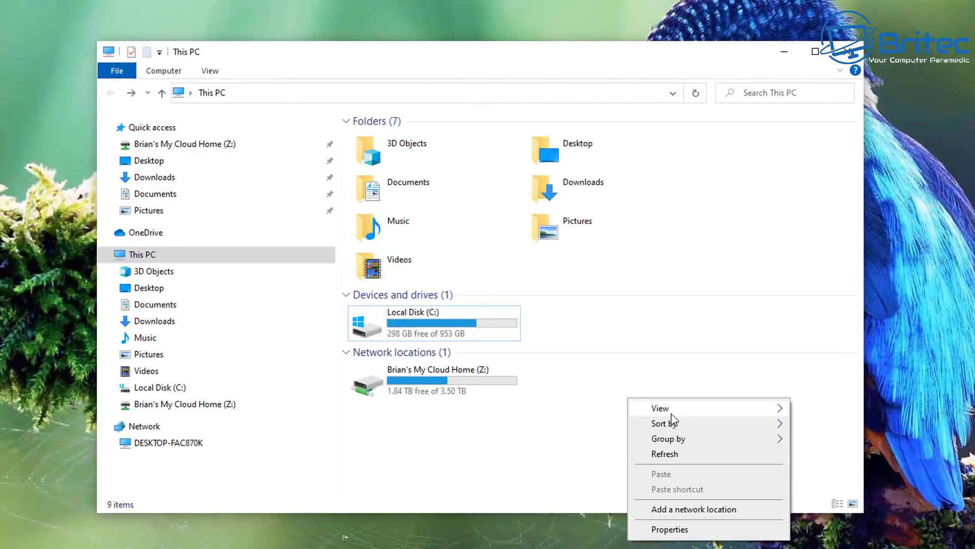
pyautogui.click(681, 454)
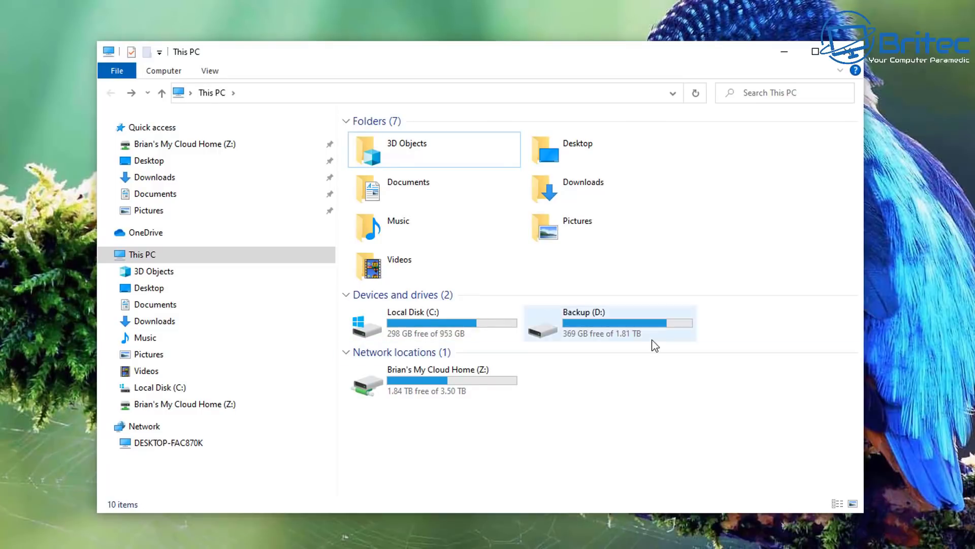